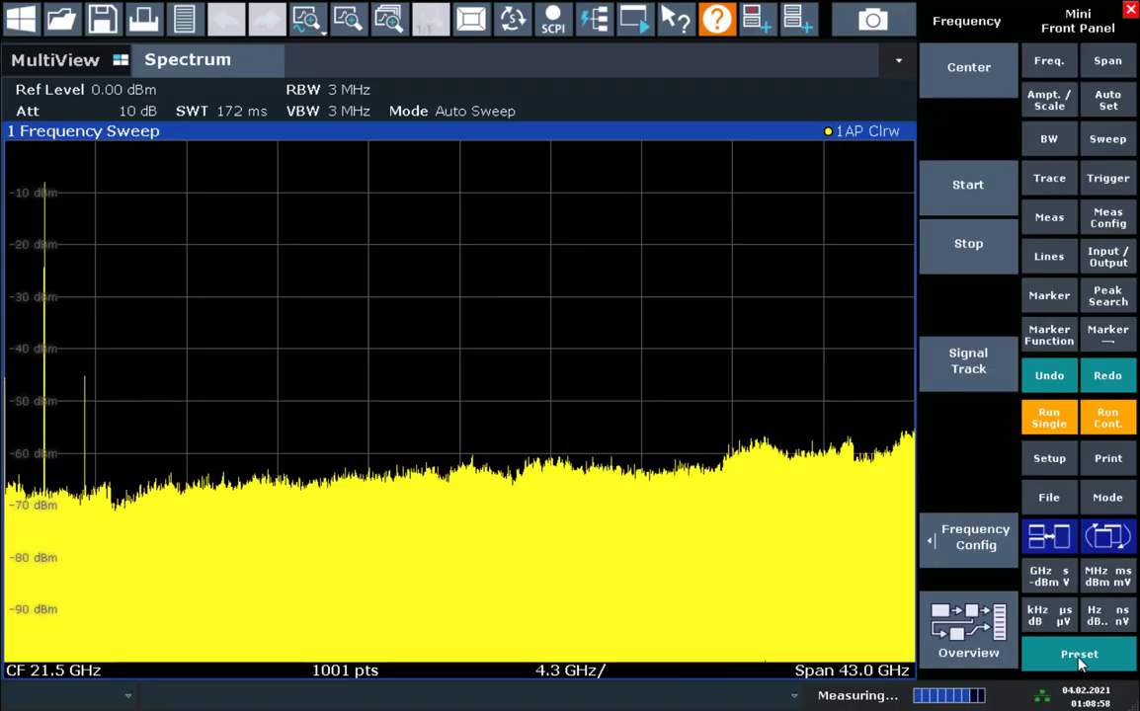
Set the centre frequency to 1900 MHz and the span to 40 MHz.
{"action": "left_click", "coordinate": [1079, 656]}
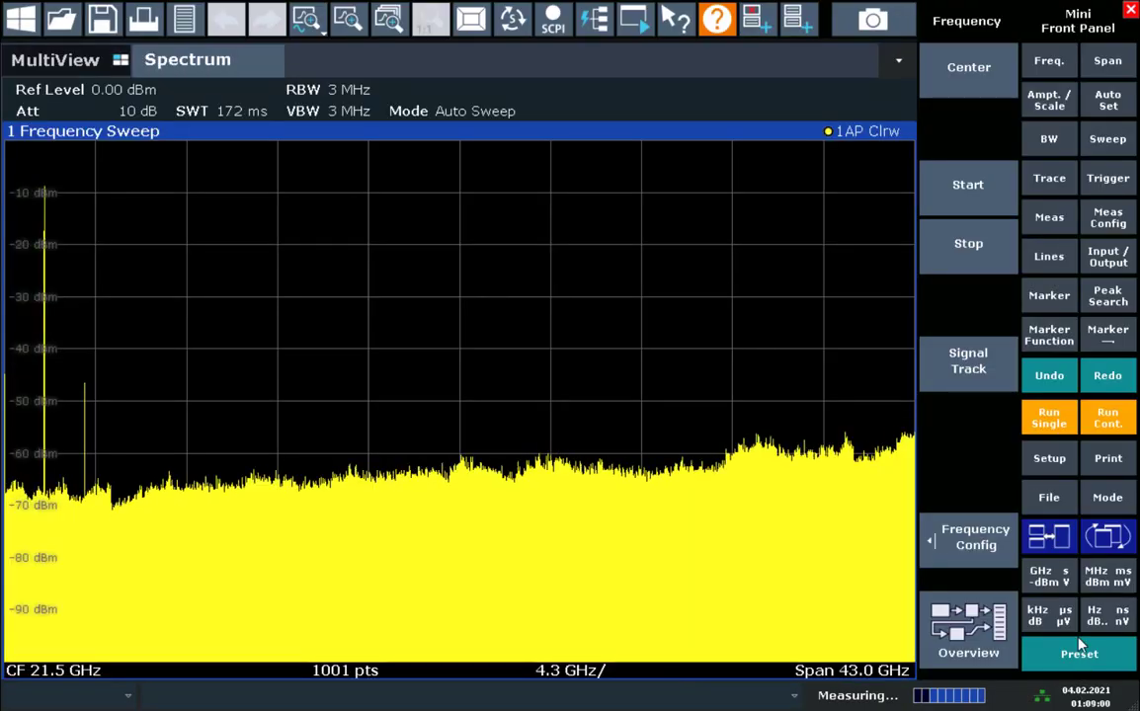
{"action": "left_click", "coordinate": [1048, 68]}
{"action": "type", "text": "1900M"}
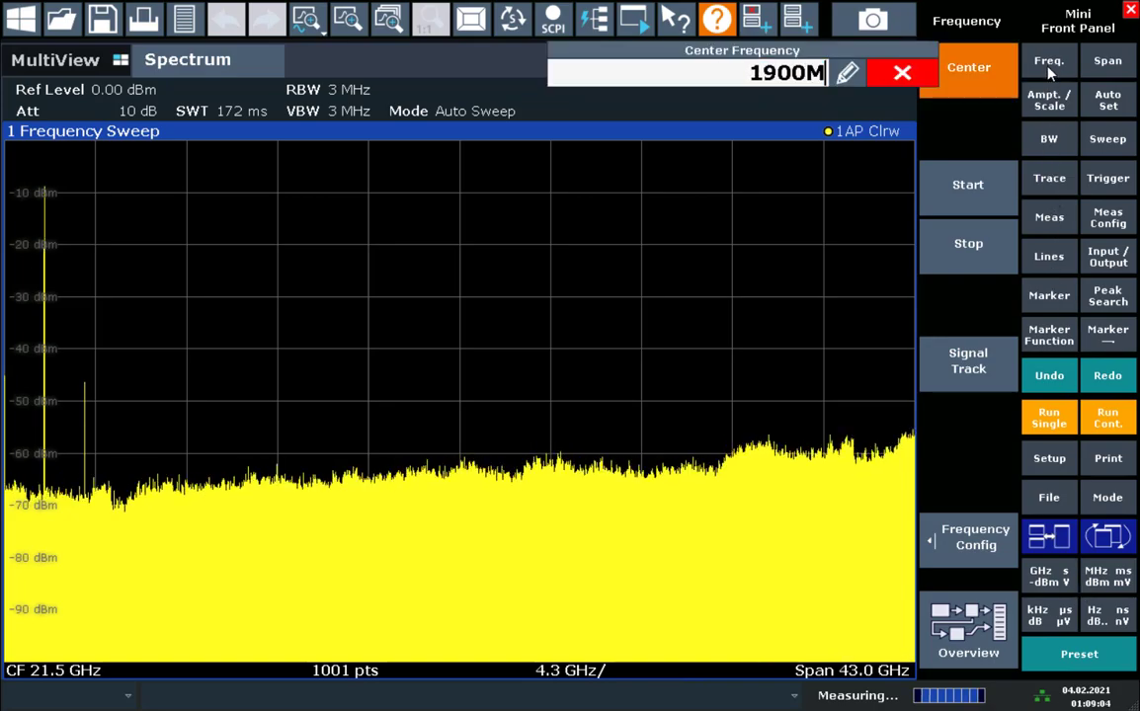
{"action": "key", "text": "Return"}
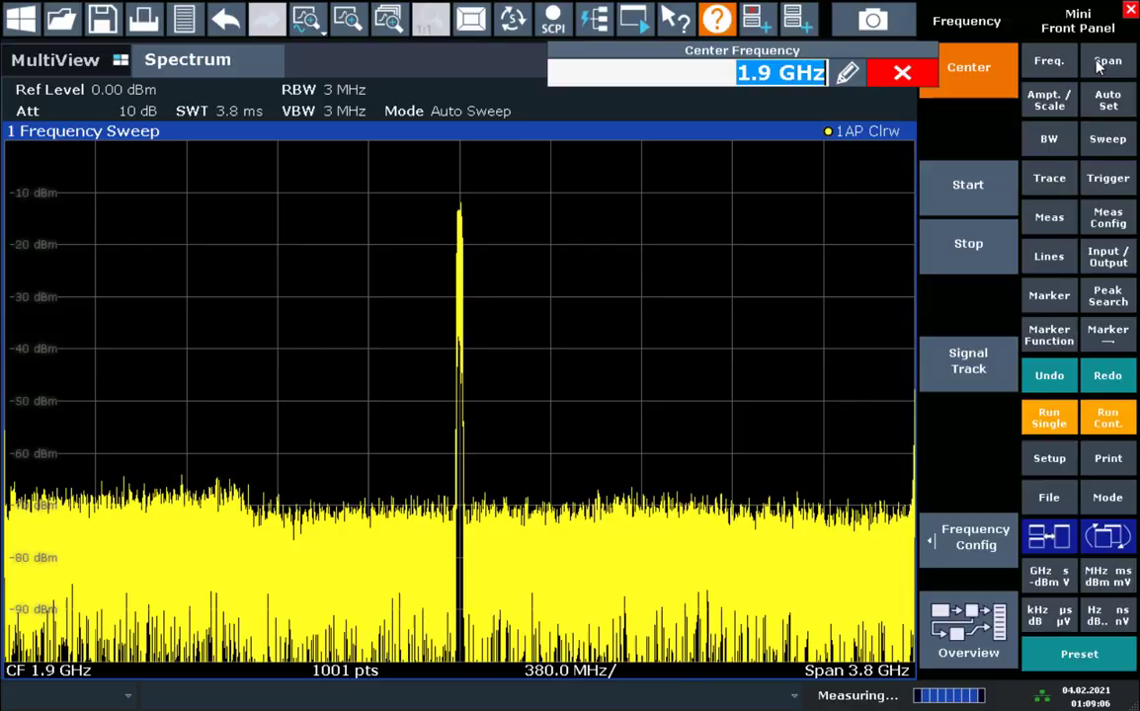
{"action": "left_click", "coordinate": [1086, 65]}
{"action": "type", "text": "40M"}
{"action": "key", "text": "Return"}
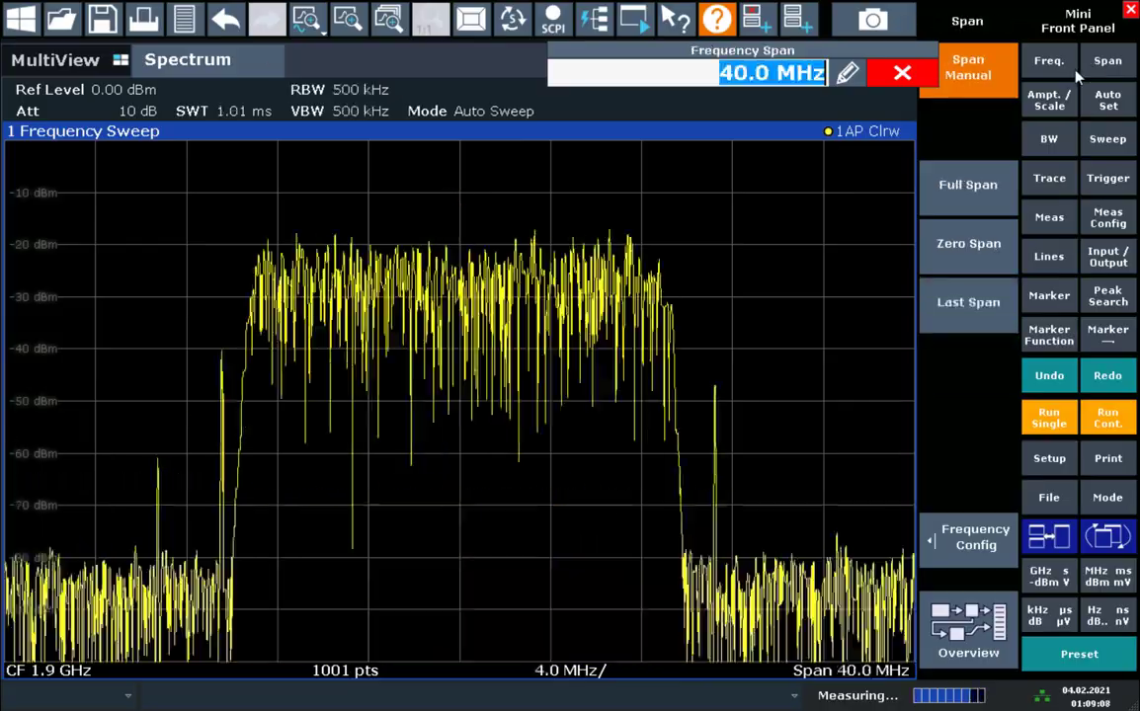
{"action": "left_click", "coordinate": [902, 73]}
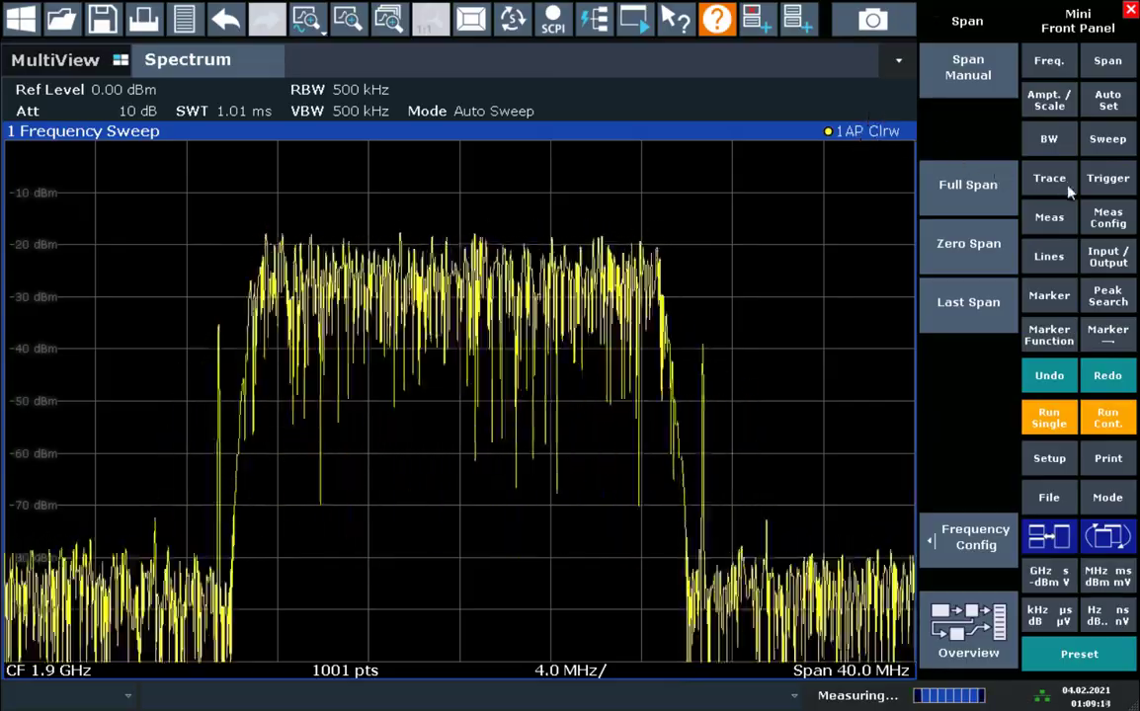
Switch the Trace 1 detector to RMS in the trace configuration.
{"action": "left_click", "coordinate": [1055, 185]}
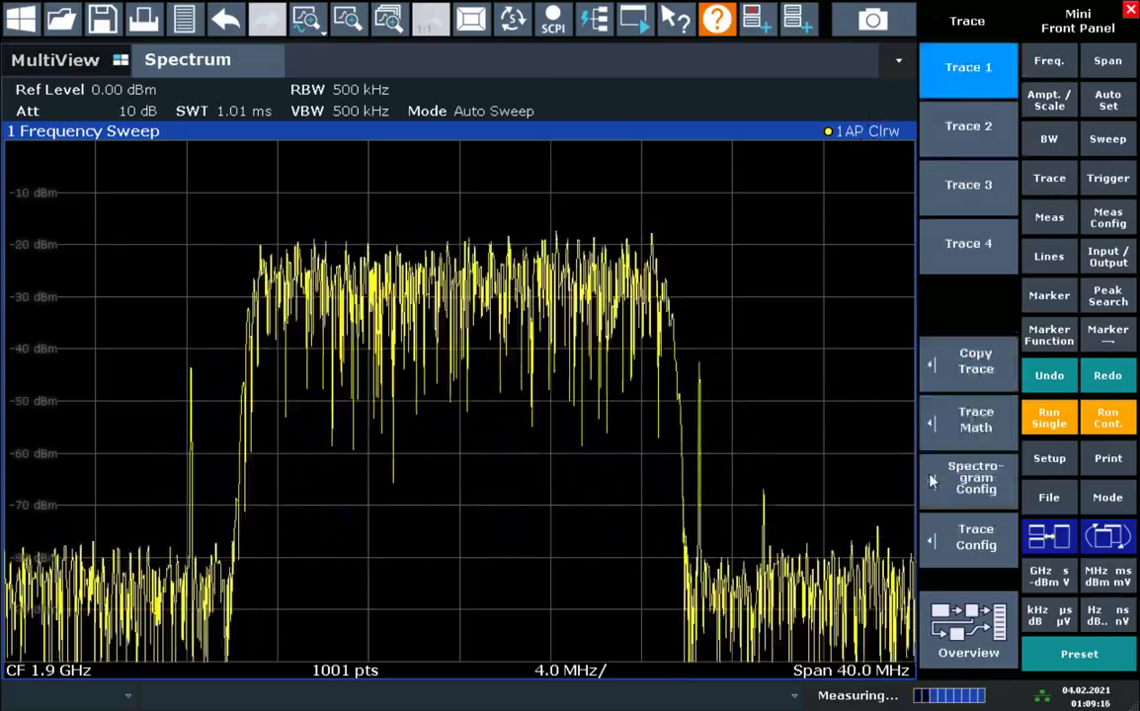
{"action": "left_click", "coordinate": [974, 538]}
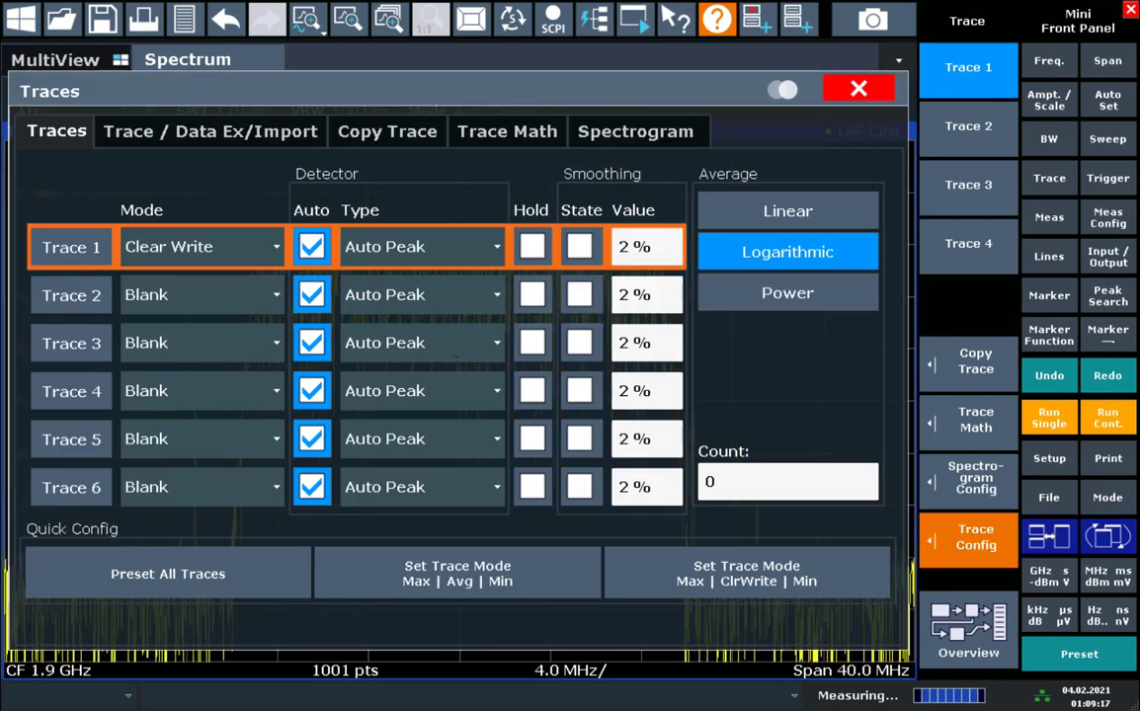
{"action": "left_click", "coordinate": [414, 263]}
{"action": "left_click", "coordinate": [377, 400]}
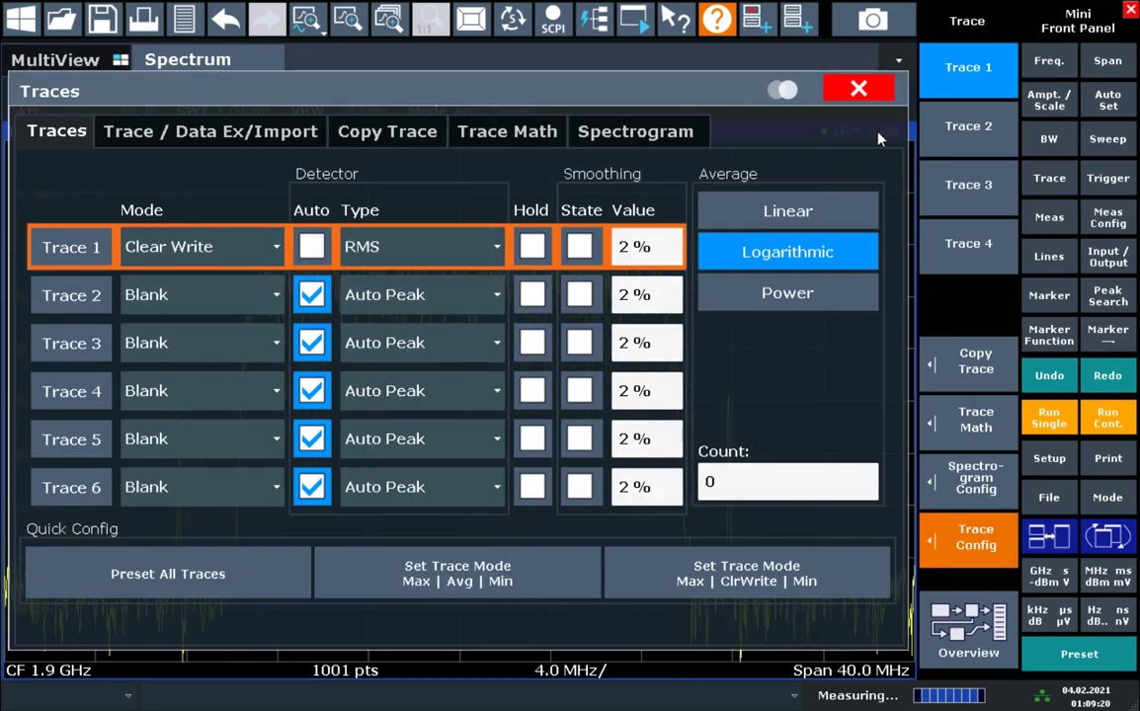
{"action": "left_click", "coordinate": [858, 90]}
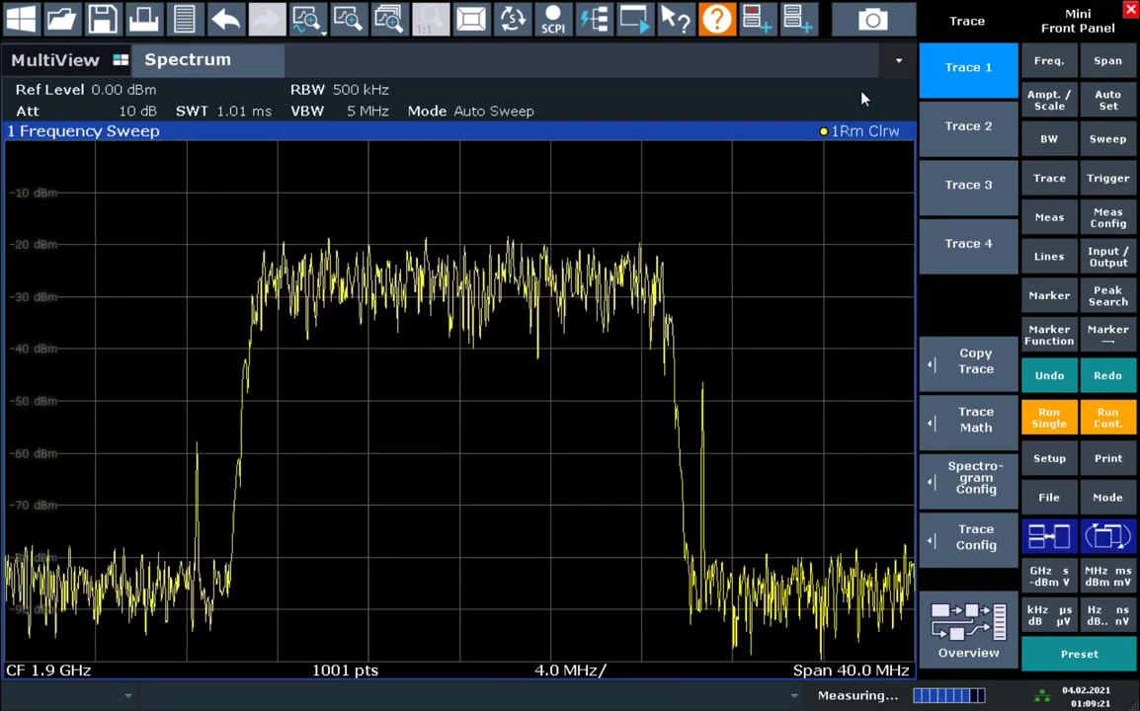
Set the sweep time manually to 500 ms and the resolution bandwidth to 10 kHz.
{"action": "left_click", "coordinate": [226, 114]}
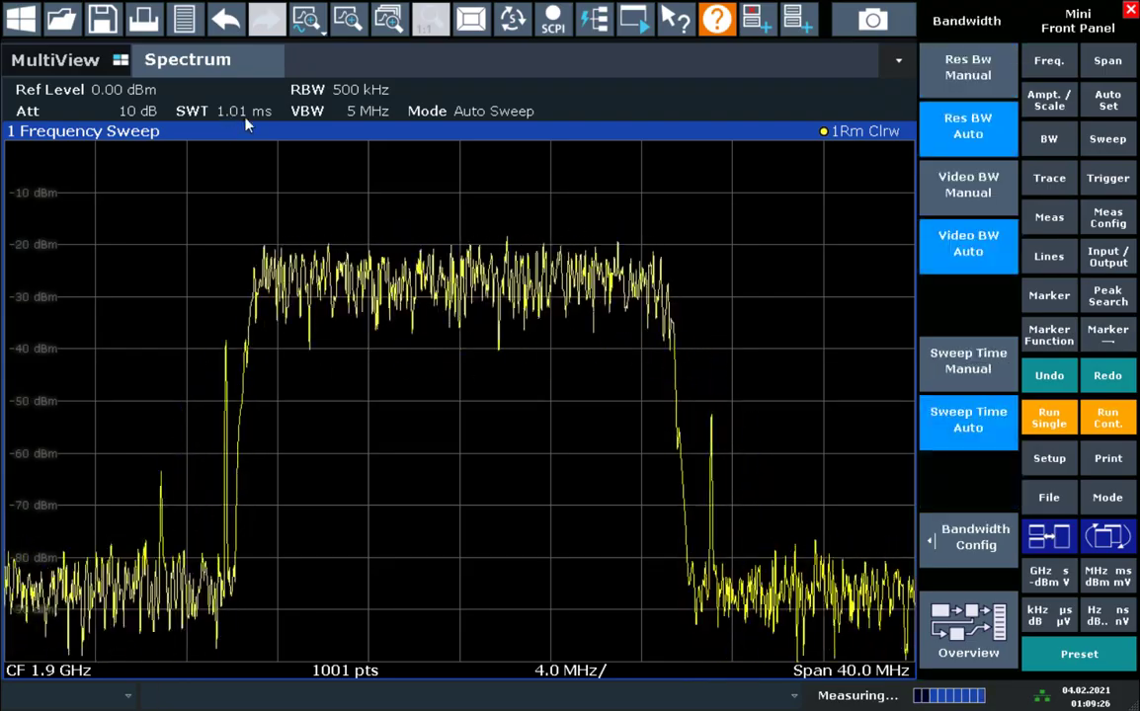
{"action": "left_click", "coordinate": [244, 116]}
{"action": "type", "text": "500m"}
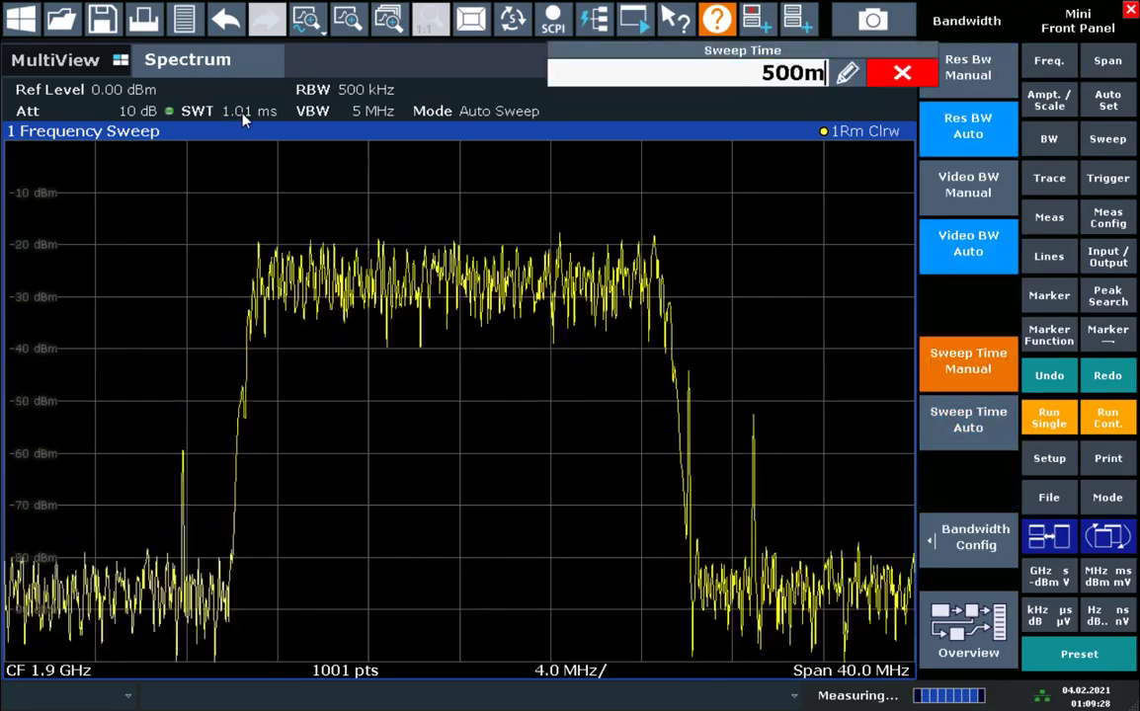
{"action": "key", "text": "Return"}
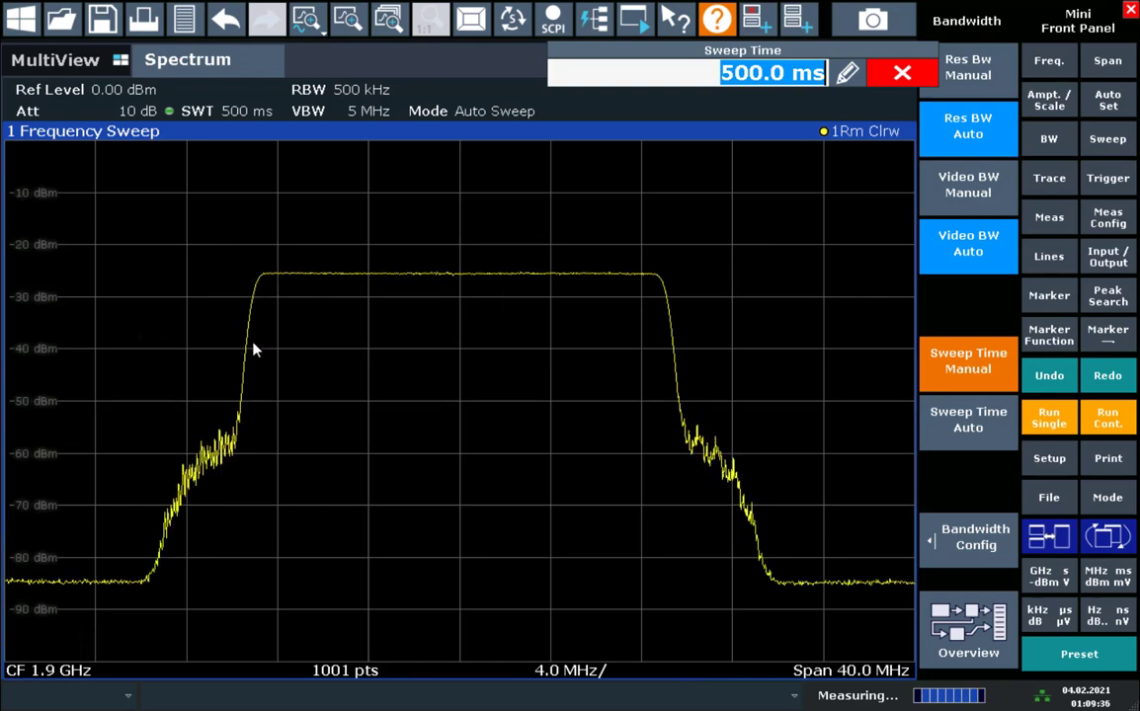
{"action": "left_click", "coordinate": [899, 74]}
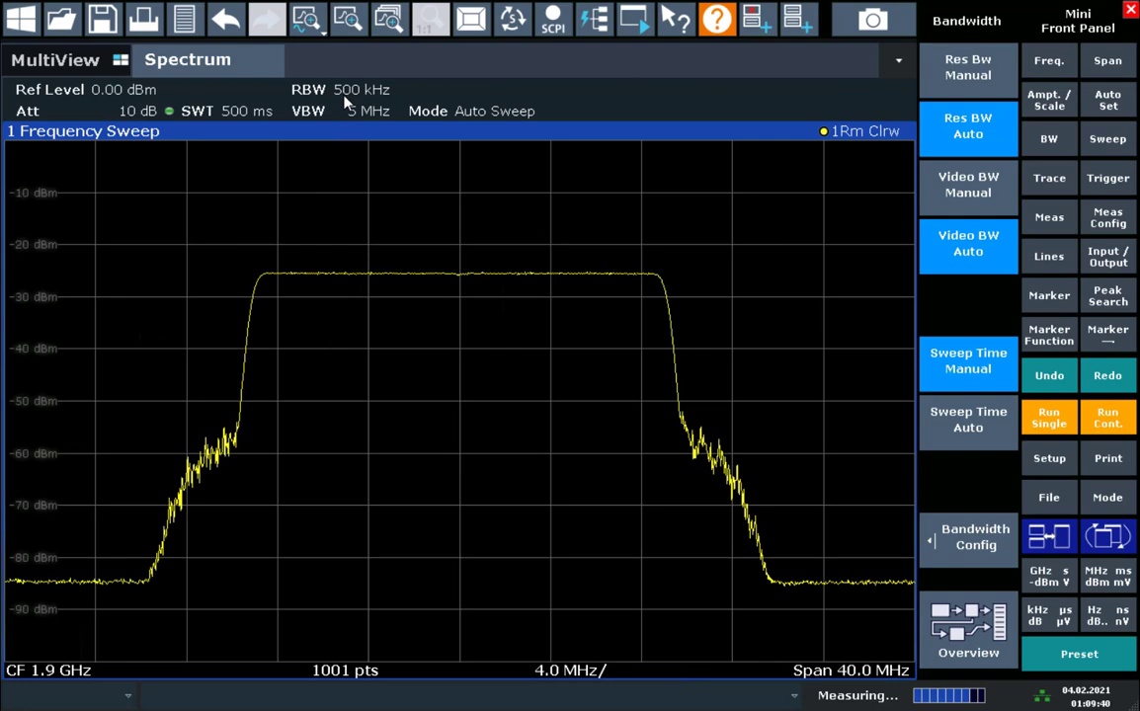
{"action": "left_click", "coordinate": [975, 77]}
{"action": "type", "text": "10k"}
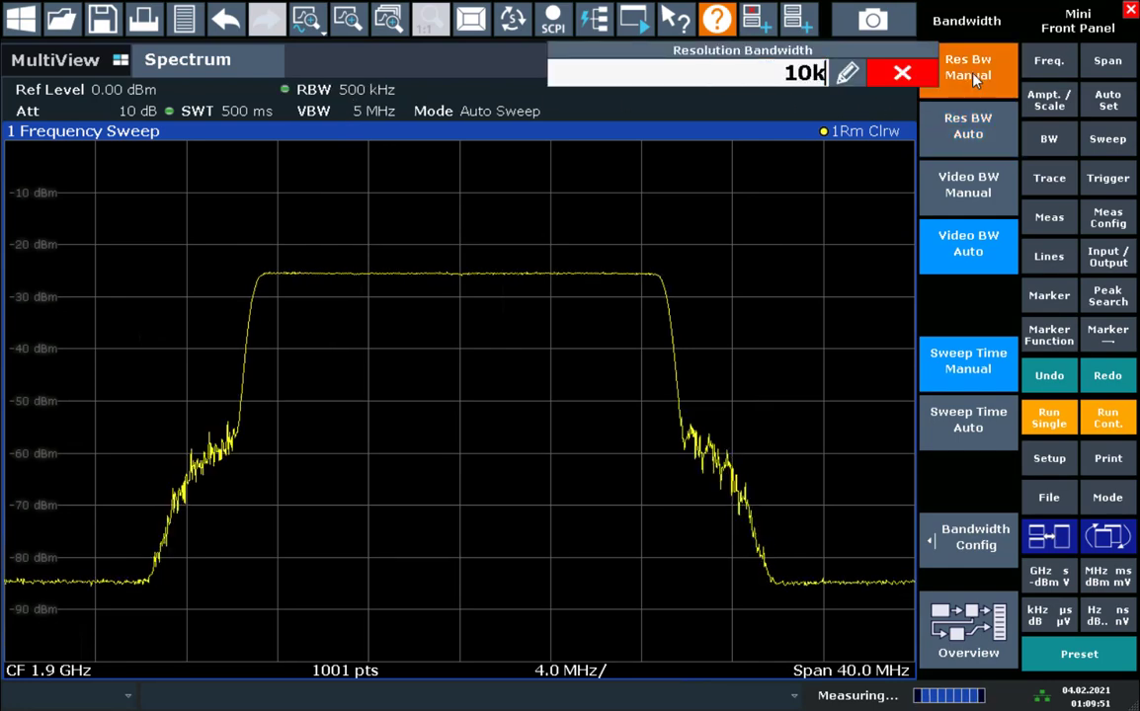
{"action": "key", "text": "Return"}
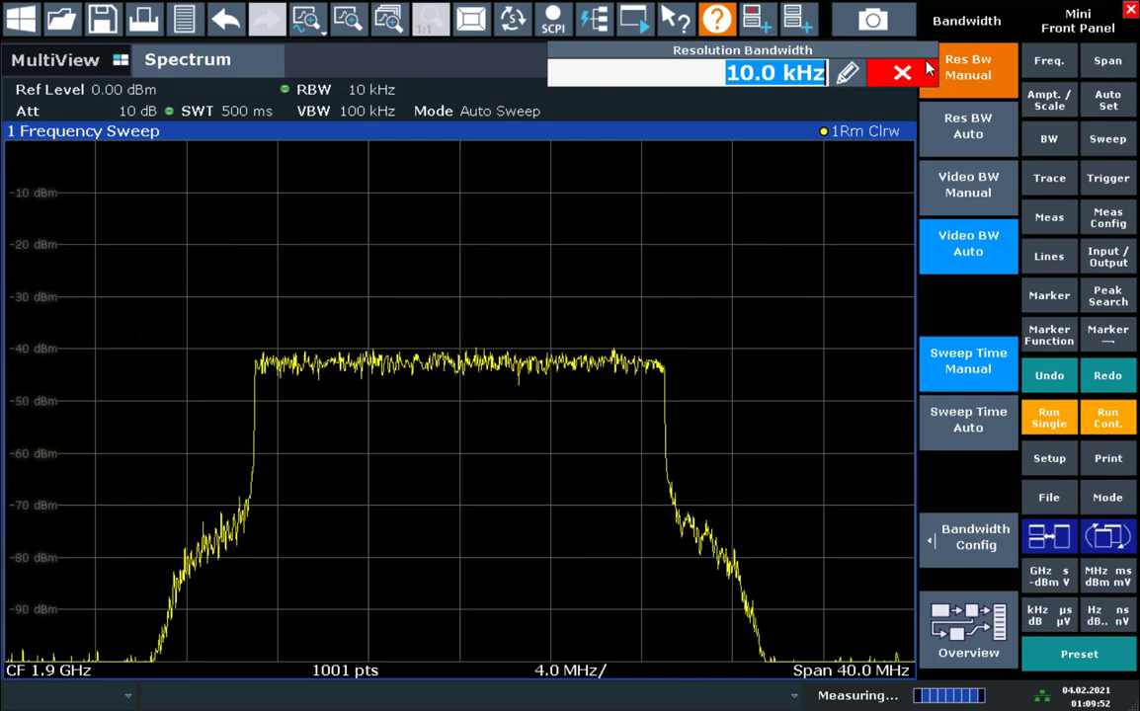
{"action": "left_click", "coordinate": [898, 79]}
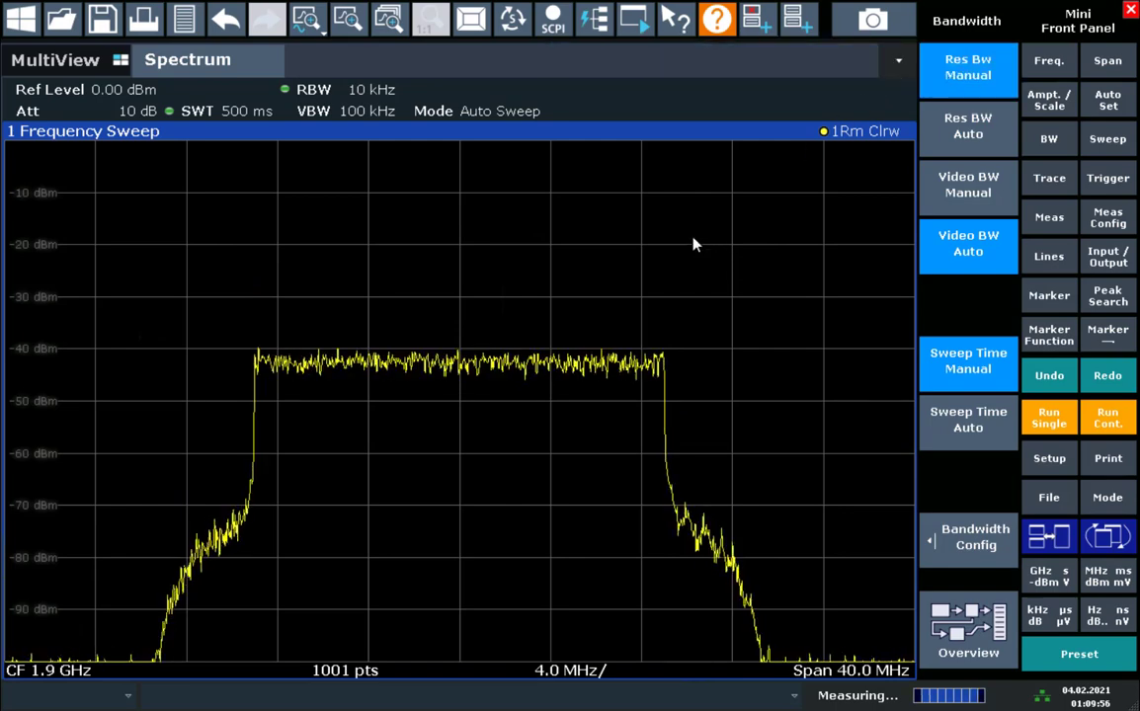
Run the OBW measurement and read the roughly 17.83 MHz occupied bandwidth.
{"action": "left_click", "coordinate": [1053, 223]}
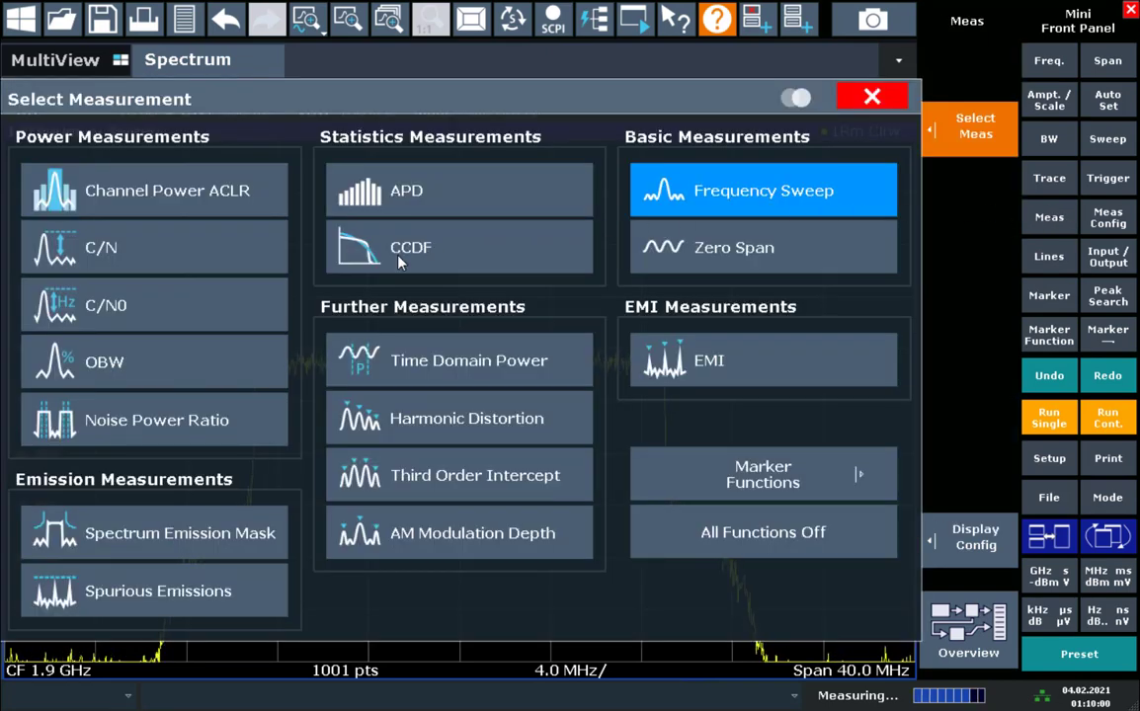
{"action": "left_click", "coordinate": [190, 373]}
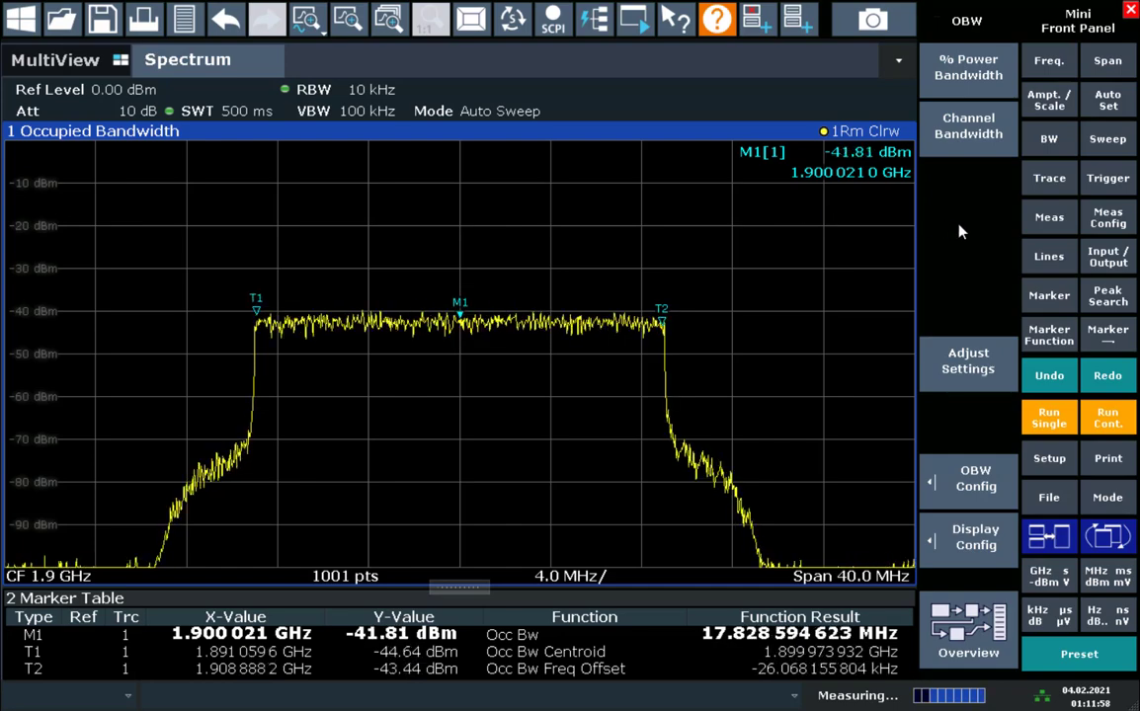
Return to a frequency sweep and give marker 1 at 1.9 GHz a 20 MHz band power readout.
{"action": "left_click", "coordinate": [1049, 219]}
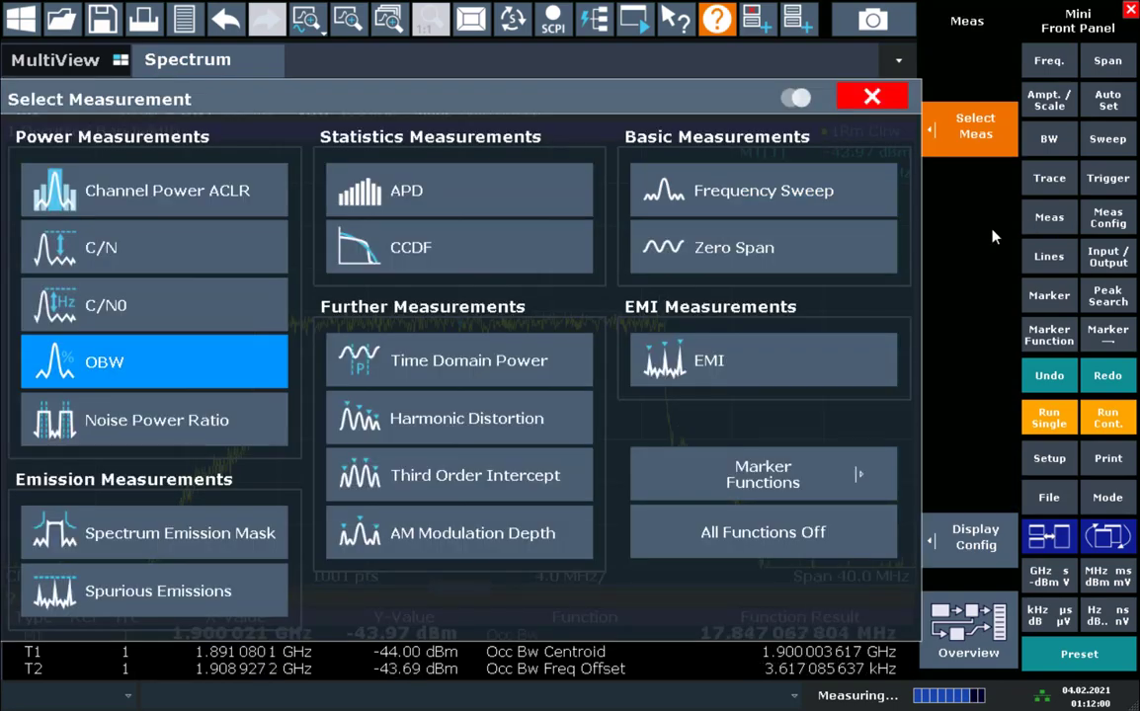
{"action": "left_click", "coordinate": [720, 197]}
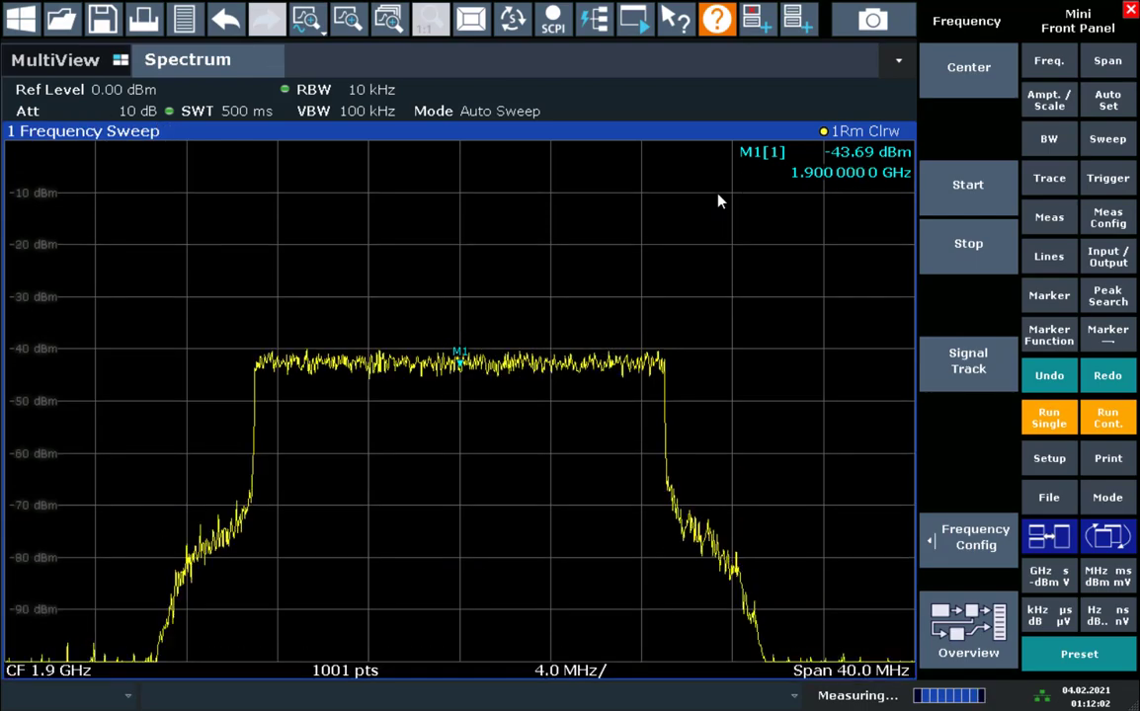
{"action": "left_click", "coordinate": [1048, 336]}
{"action": "left_click", "coordinate": [584, 333]}
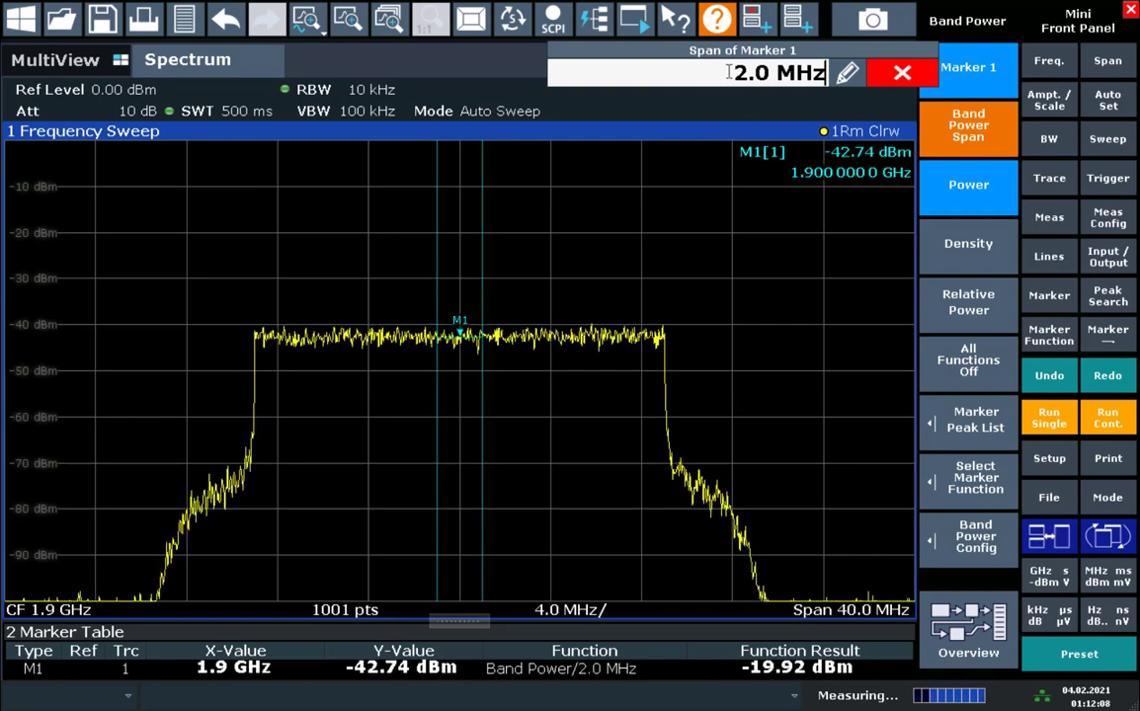
{"action": "left_click_drag", "start_coordinate": [720, 73], "coordinate": [827, 73]}
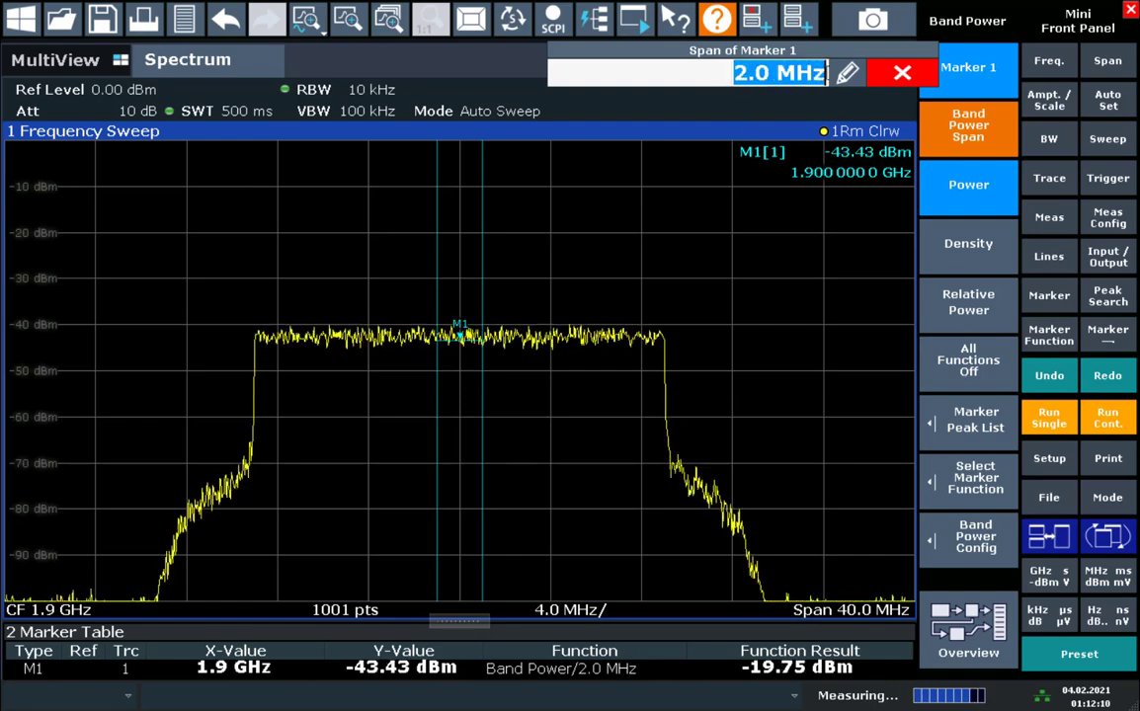
{"action": "type", "text": "20M"}
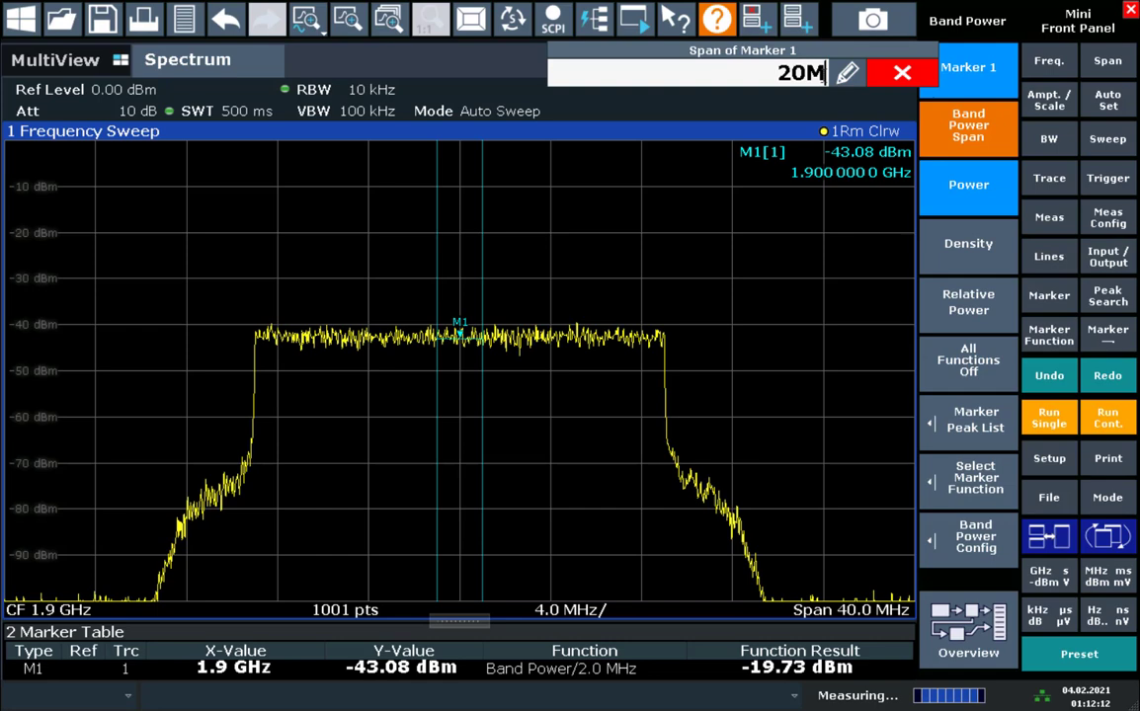
{"action": "key", "text": "Return"}
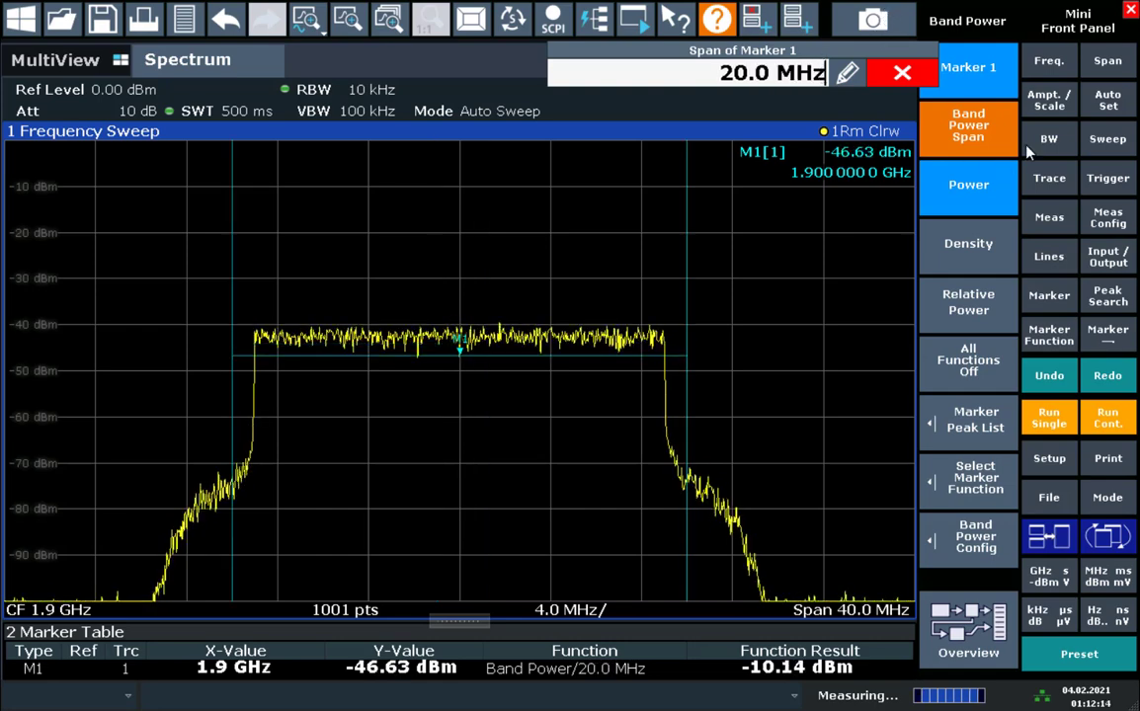
{"action": "left_click", "coordinate": [972, 79]}
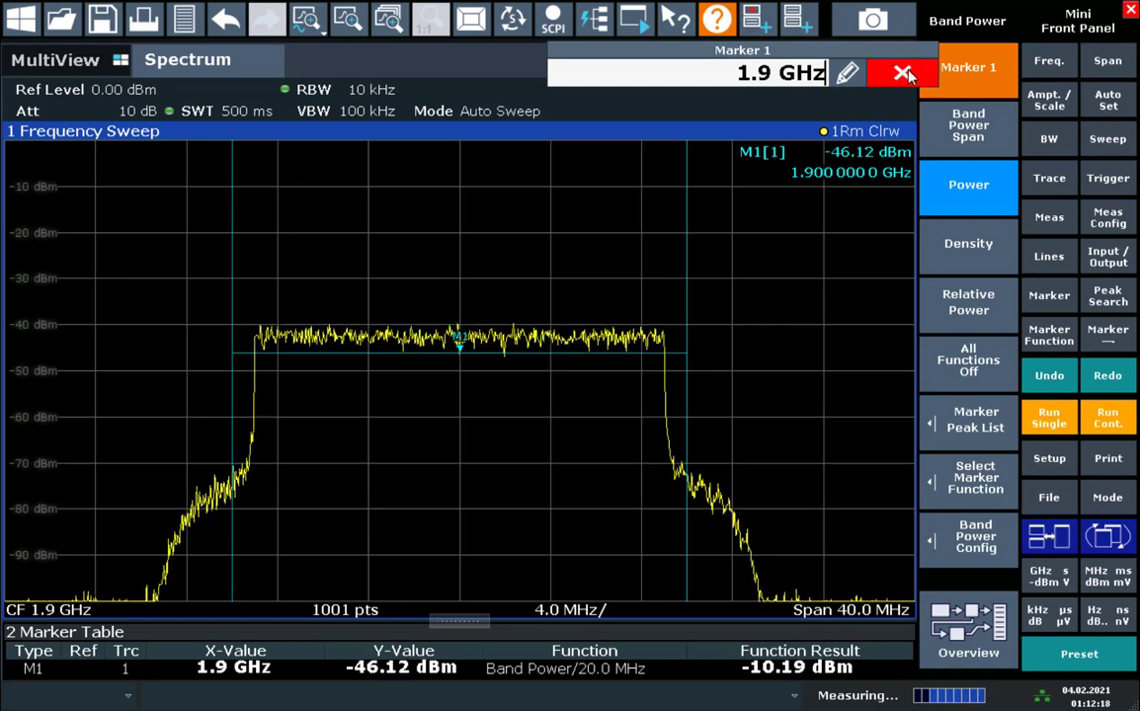
{"action": "left_click", "coordinate": [777, 450]}
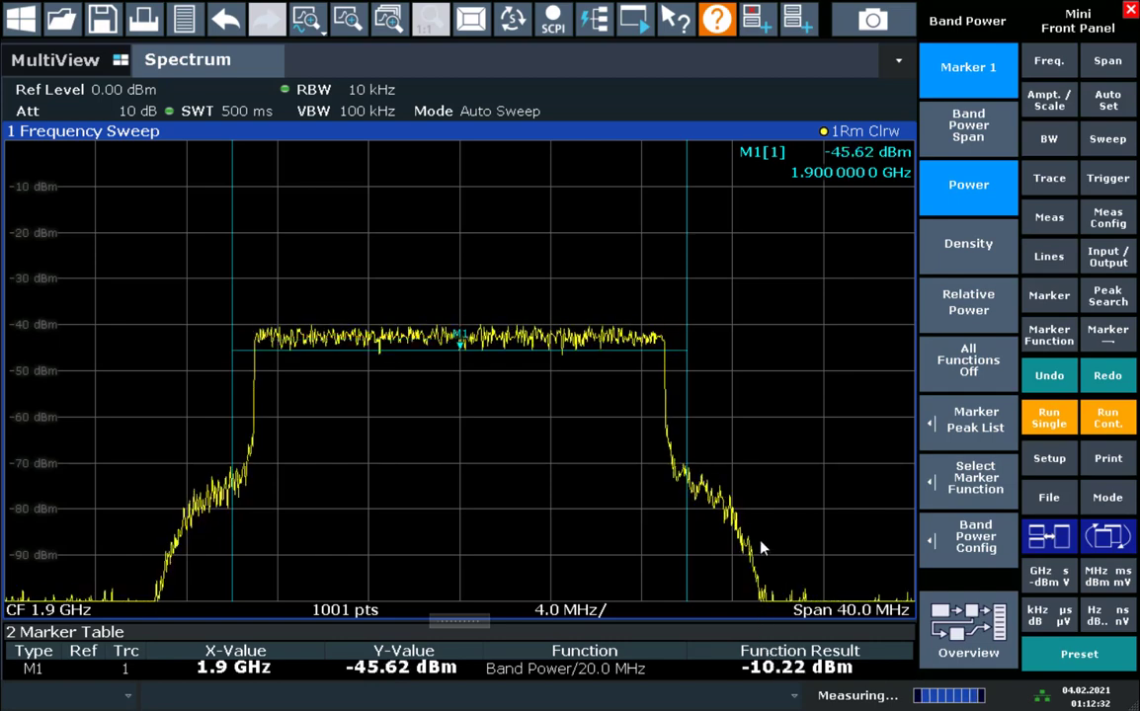
Start the ACLR measurement and set the Tx and adjacent channel bandwidths to 18 MHz.
{"action": "left_click", "coordinate": [1051, 231]}
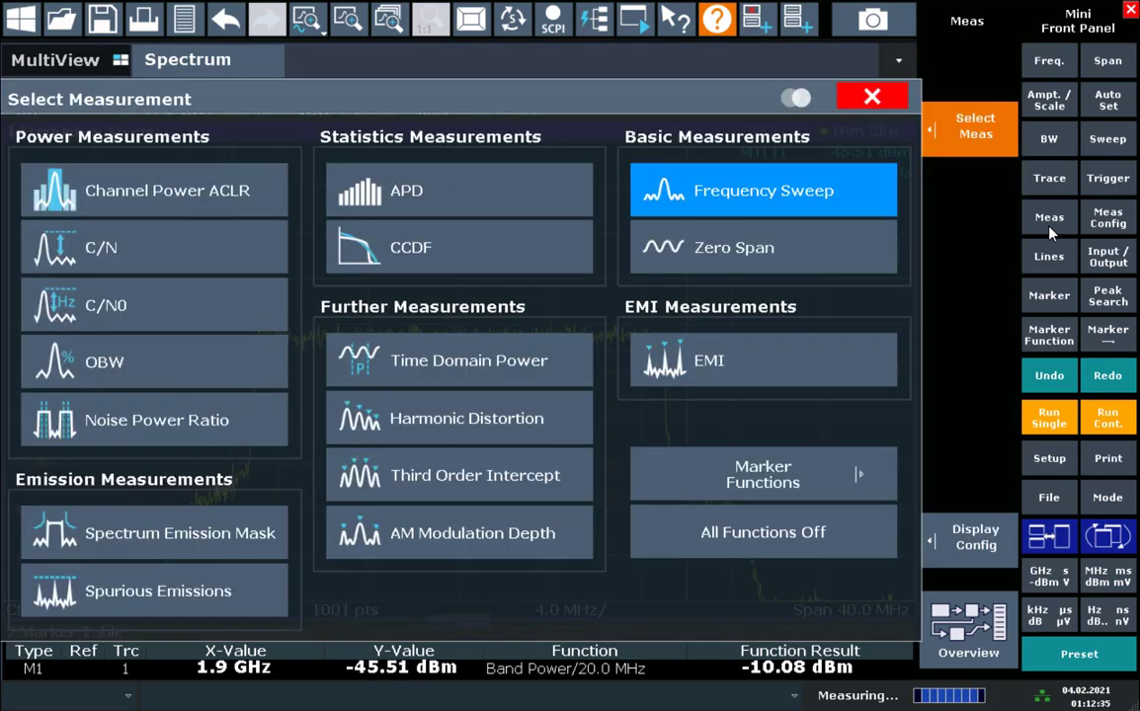
{"action": "left_click", "coordinate": [133, 195]}
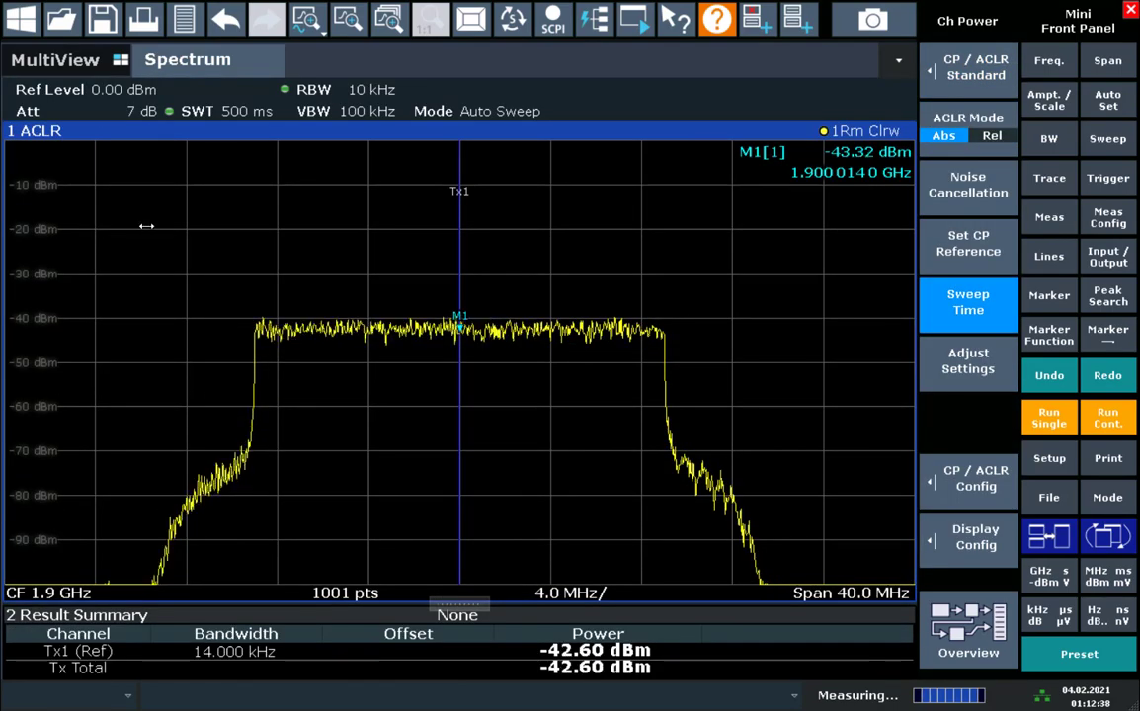
{"action": "left_click", "coordinate": [956, 483]}
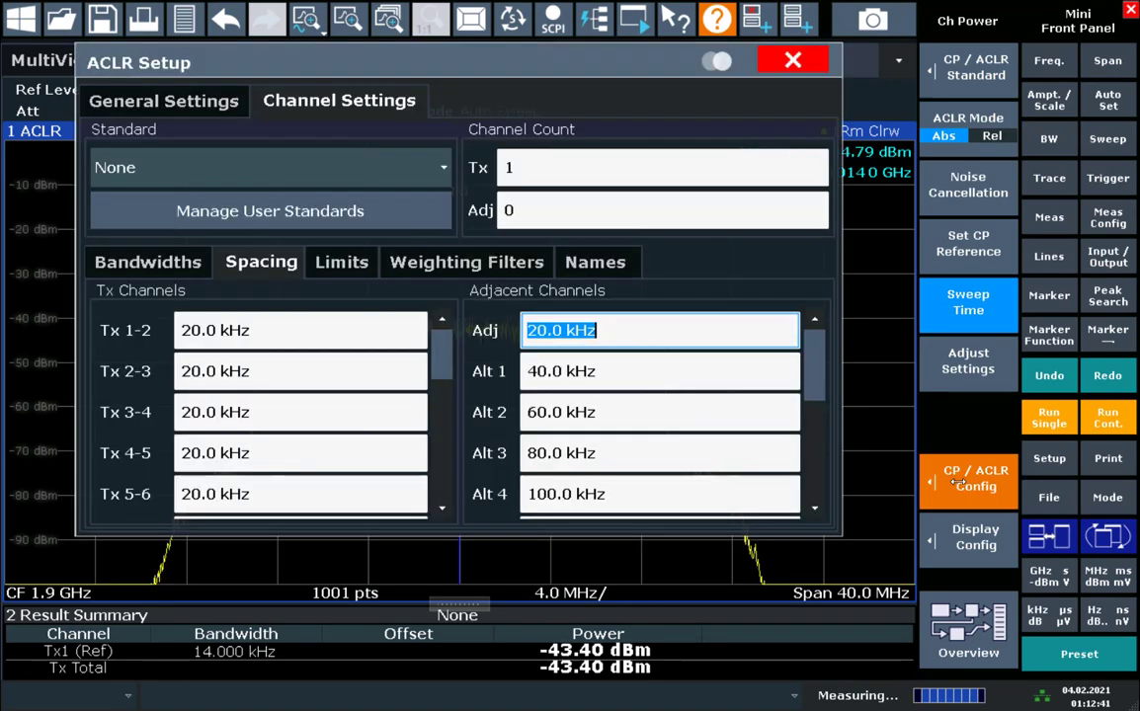
{"action": "left_click", "coordinate": [158, 262]}
{"action": "left_click", "coordinate": [254, 332]}
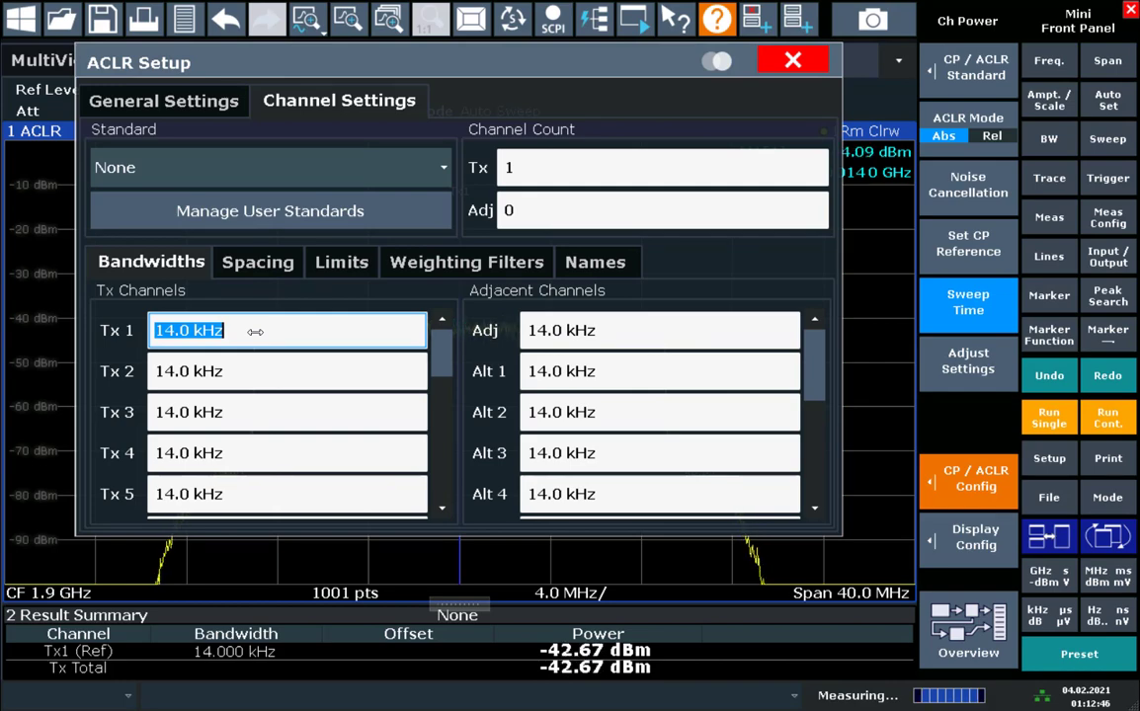
{"action": "type", "text": "18"}
{"action": "key", "text": "Return"}
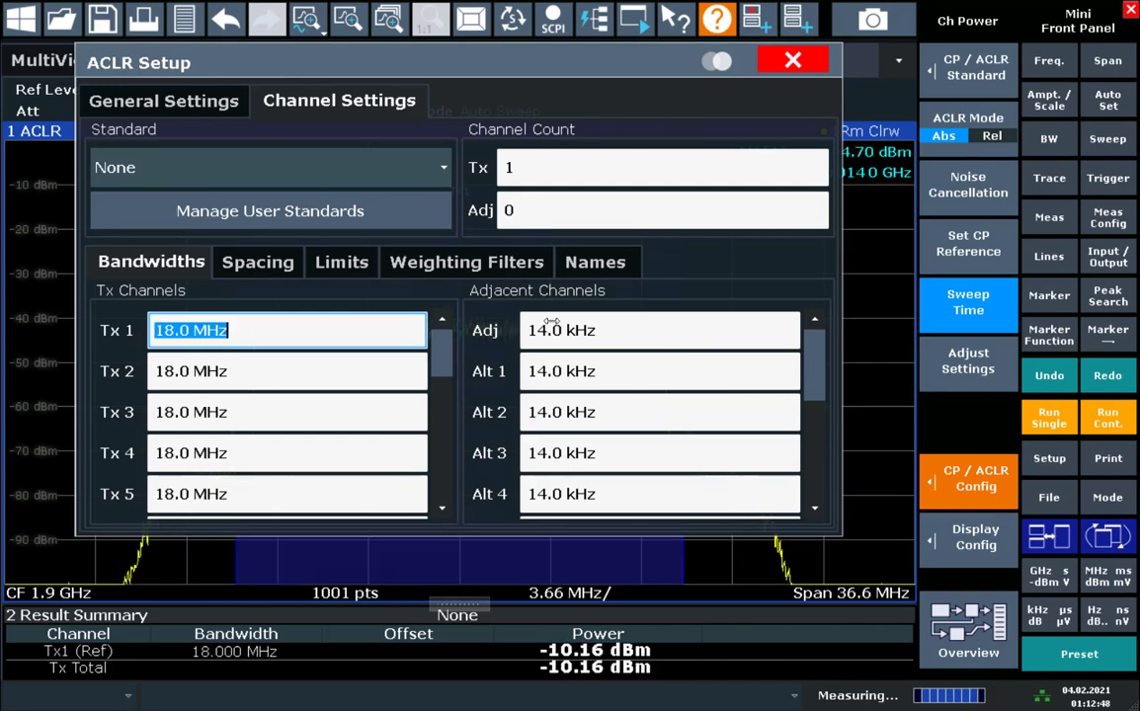
{"action": "left_click", "coordinate": [586, 333]}
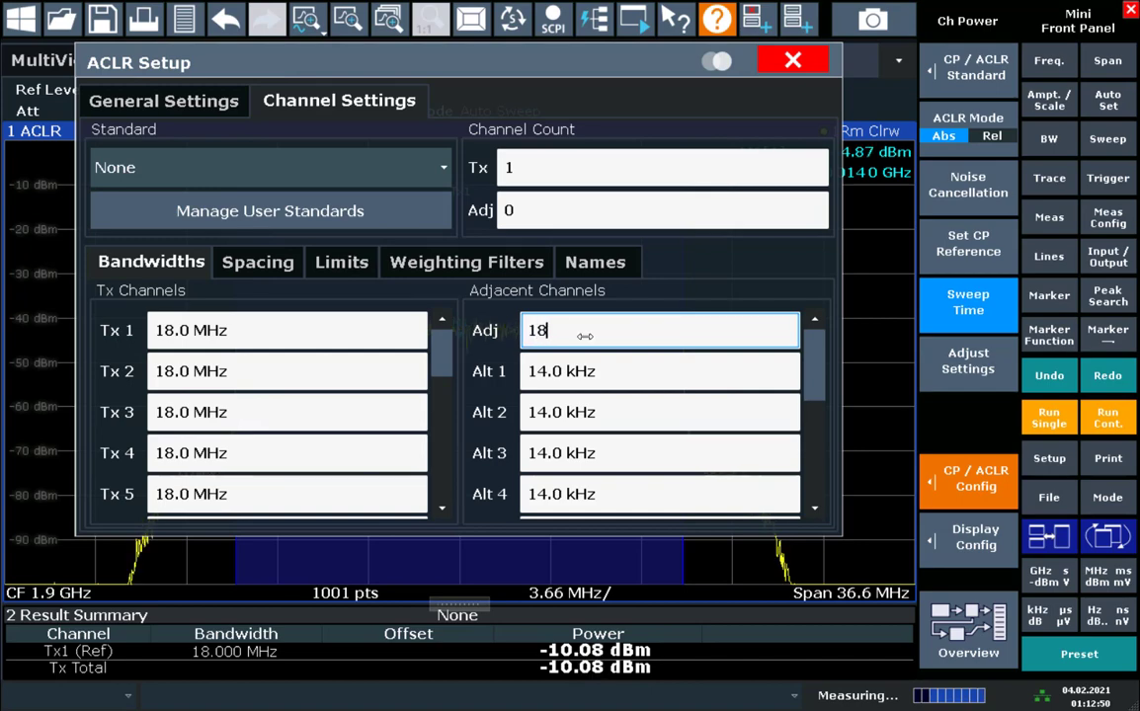
{"action": "key", "text": "Return"}
Set the channel spacing to 20 MHz and the adjacent channel count to 2.
{"action": "left_click", "coordinate": [258, 262]}
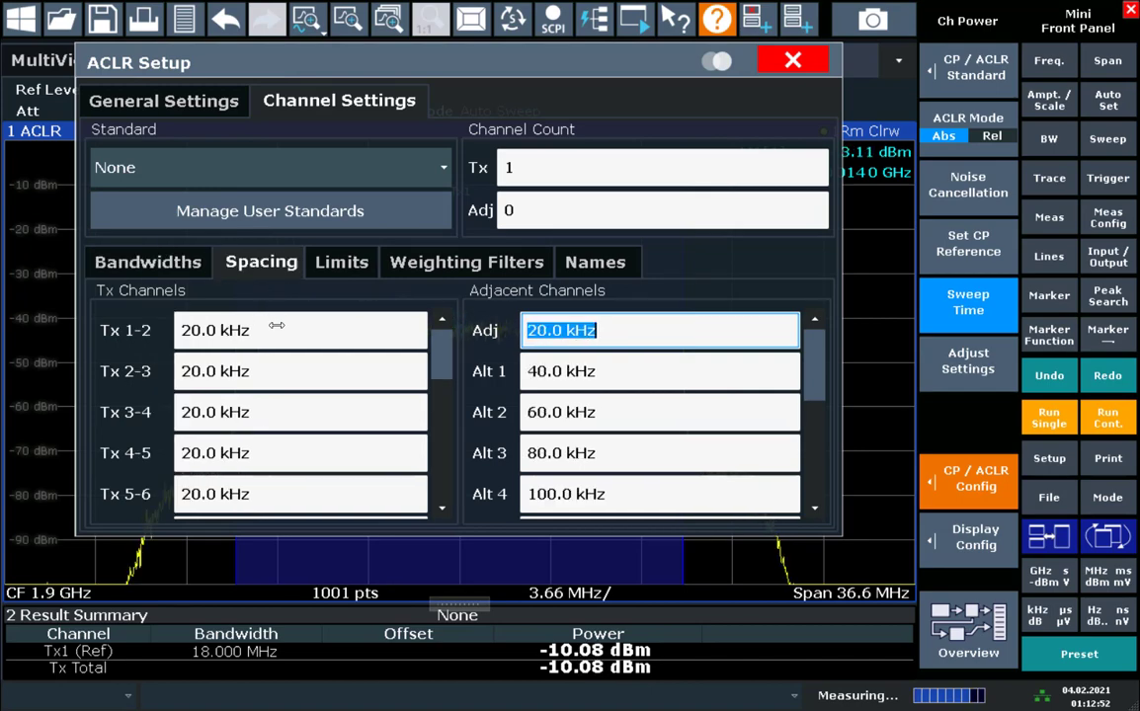
{"action": "left_click", "coordinate": [281, 331]}
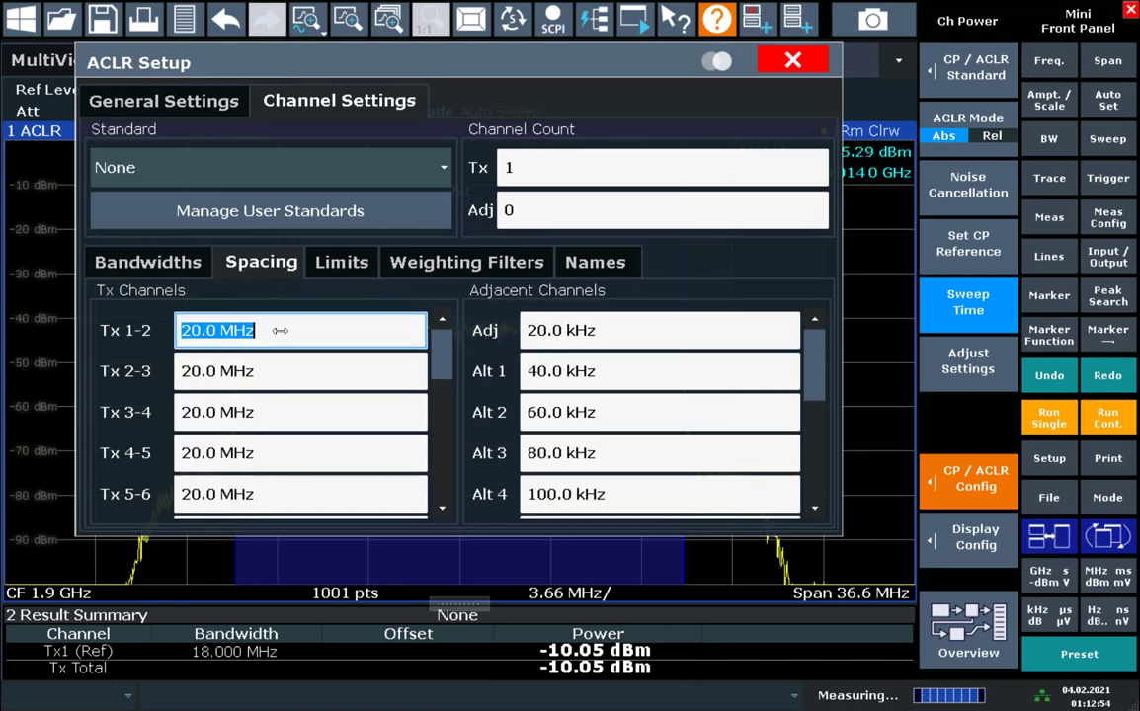
{"action": "left_click", "coordinate": [562, 334]}
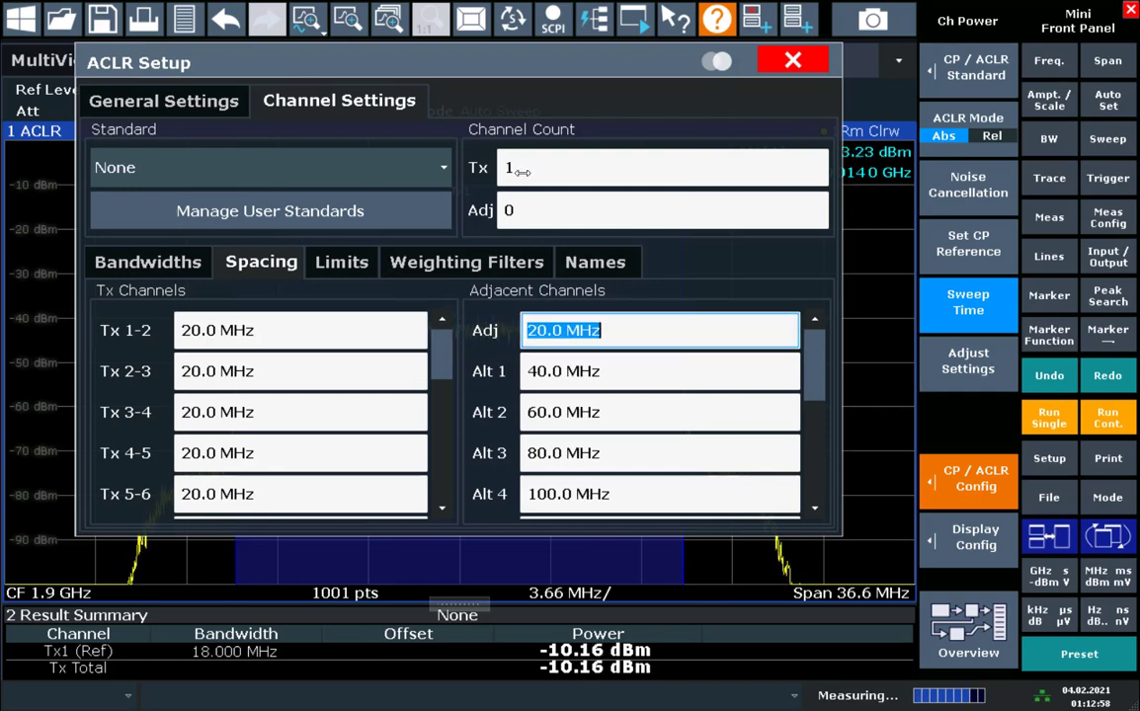
{"action": "left_click", "coordinate": [529, 210]}
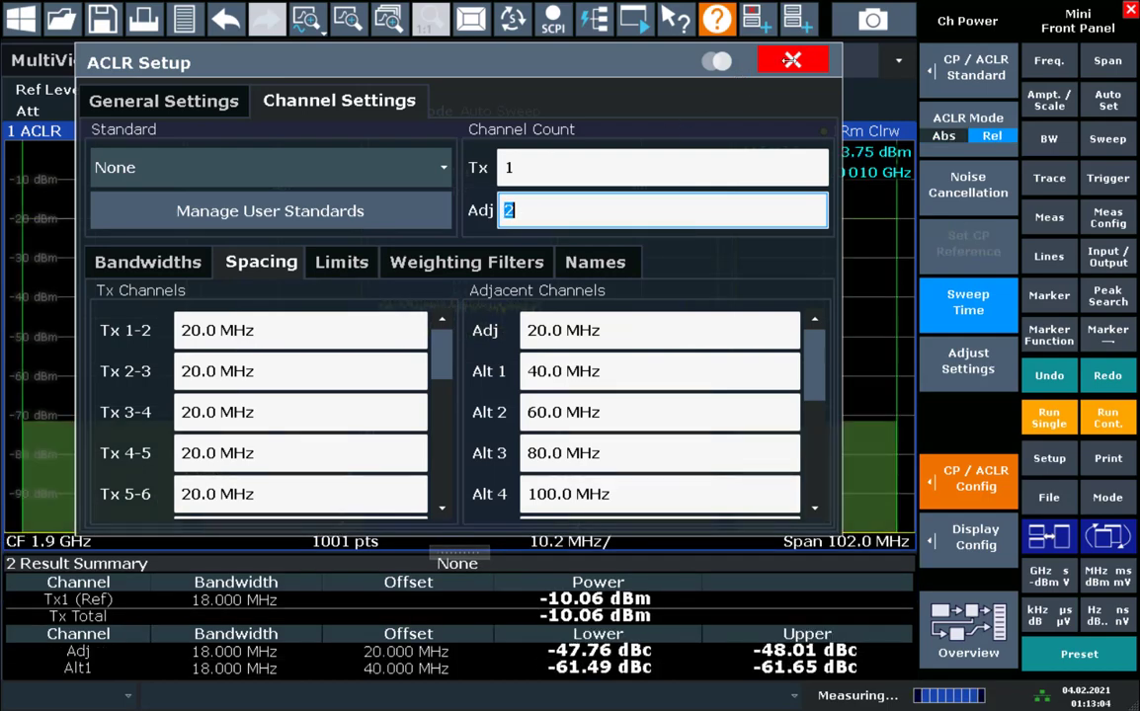
{"action": "left_click", "coordinate": [793, 60]}
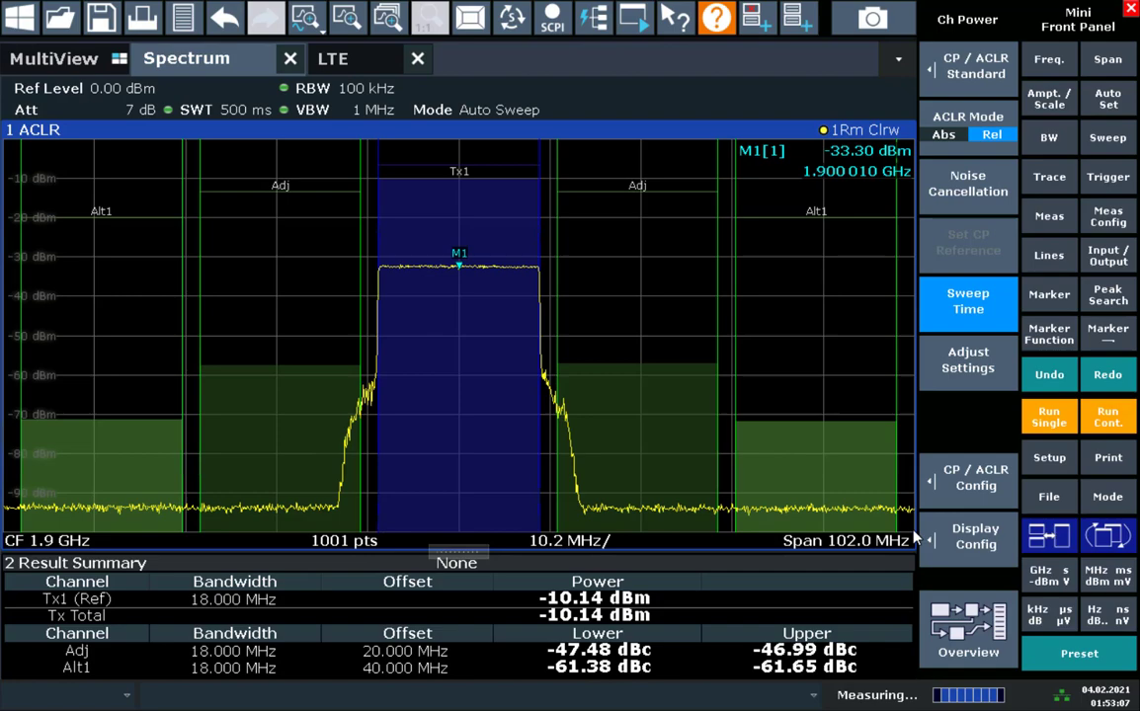
Reopen the ACLR setup listing the 18 MHz Tx and adjacent channel bandwidths.
{"action": "left_click", "coordinate": [970, 482]}
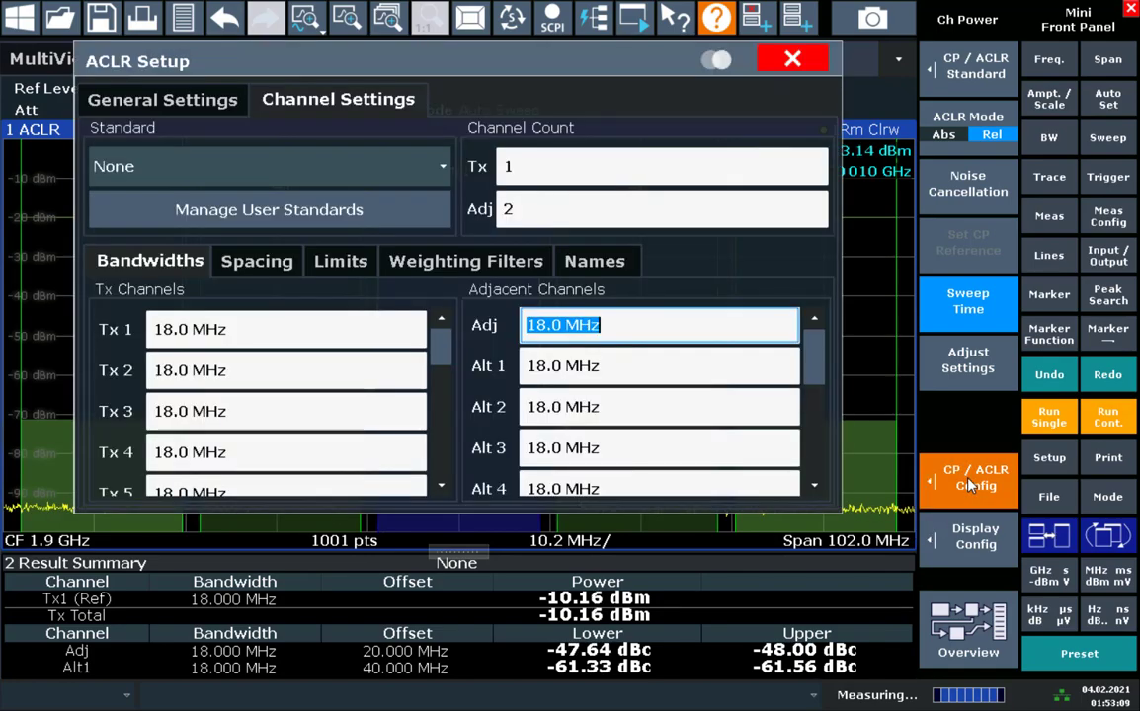
Load the LTE_DL_20MHZ user standard from the LTE downlink folder and close the ACLR setup.
{"action": "left_click", "coordinate": [299, 216]}
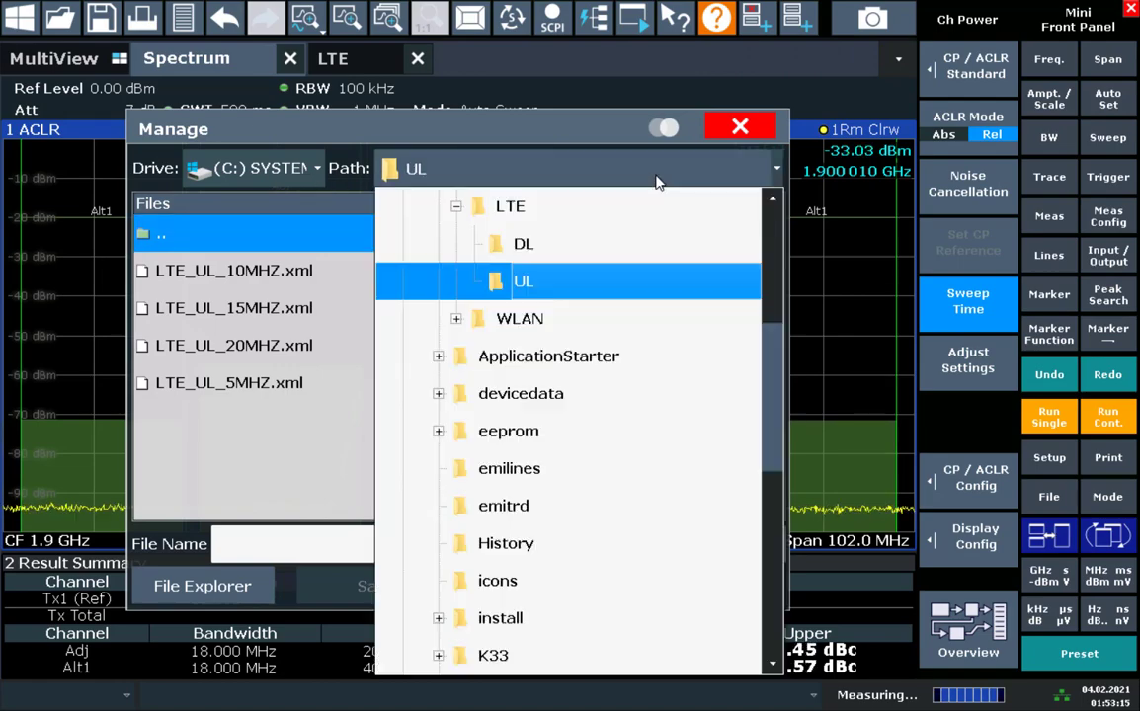
{"action": "left_click", "coordinate": [522, 243]}
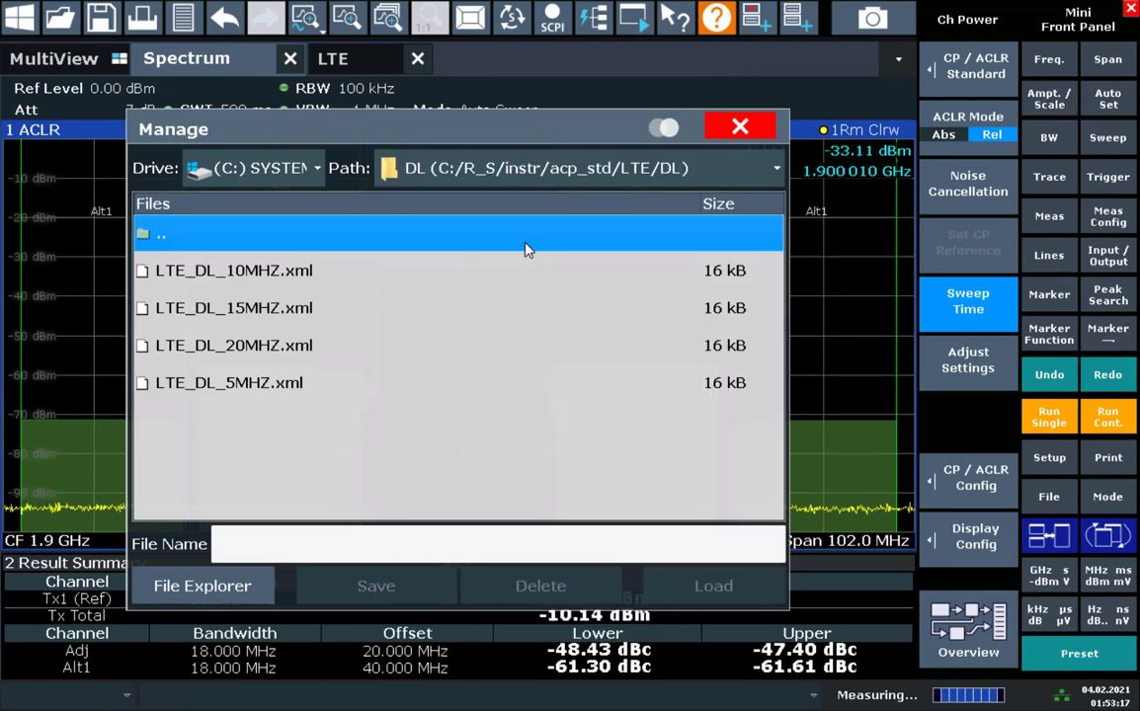
{"action": "left_click", "coordinate": [275, 348]}
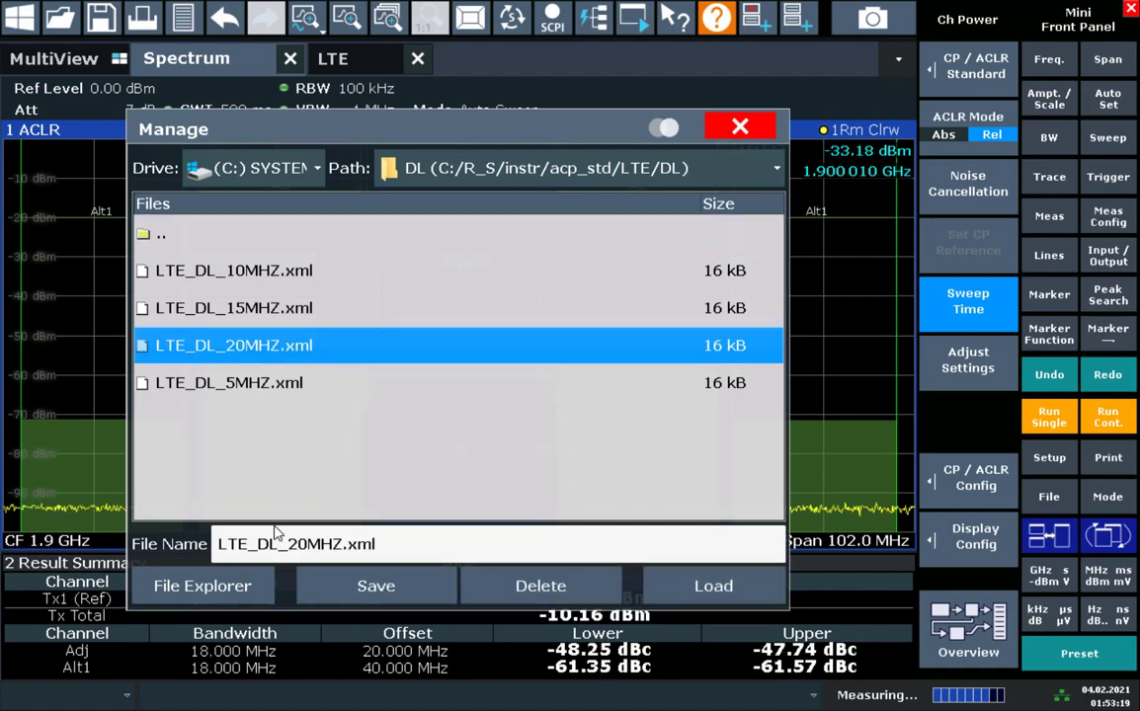
{"action": "left_click", "coordinate": [678, 593]}
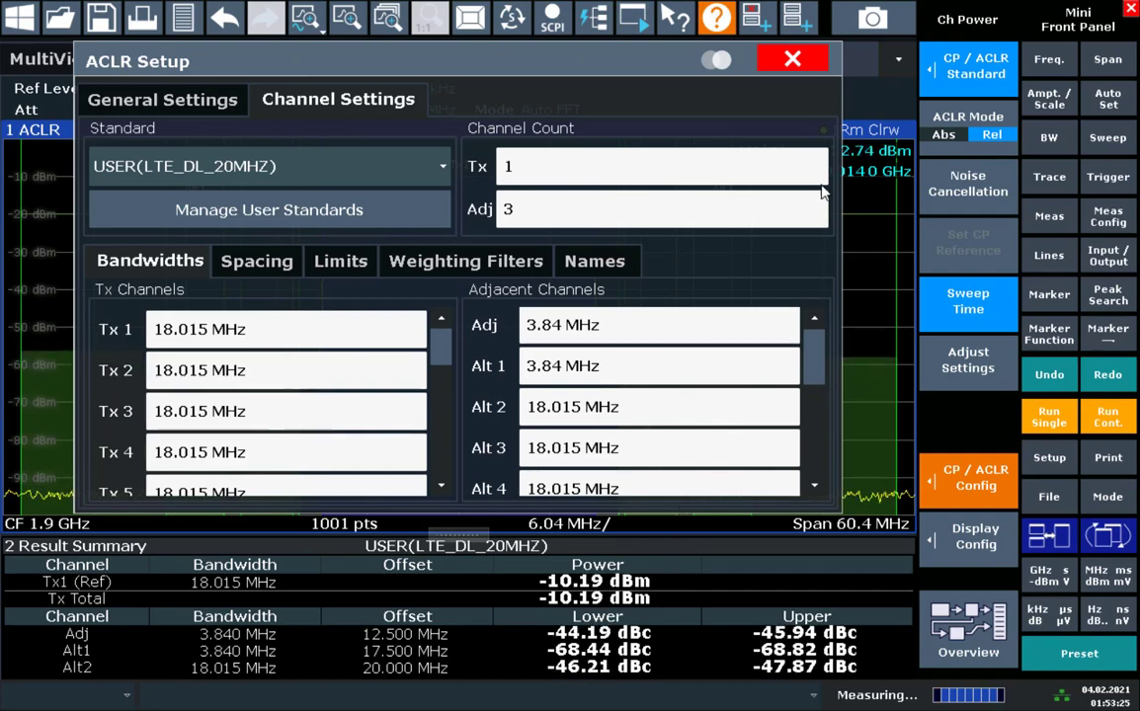
{"action": "left_click", "coordinate": [801, 65]}
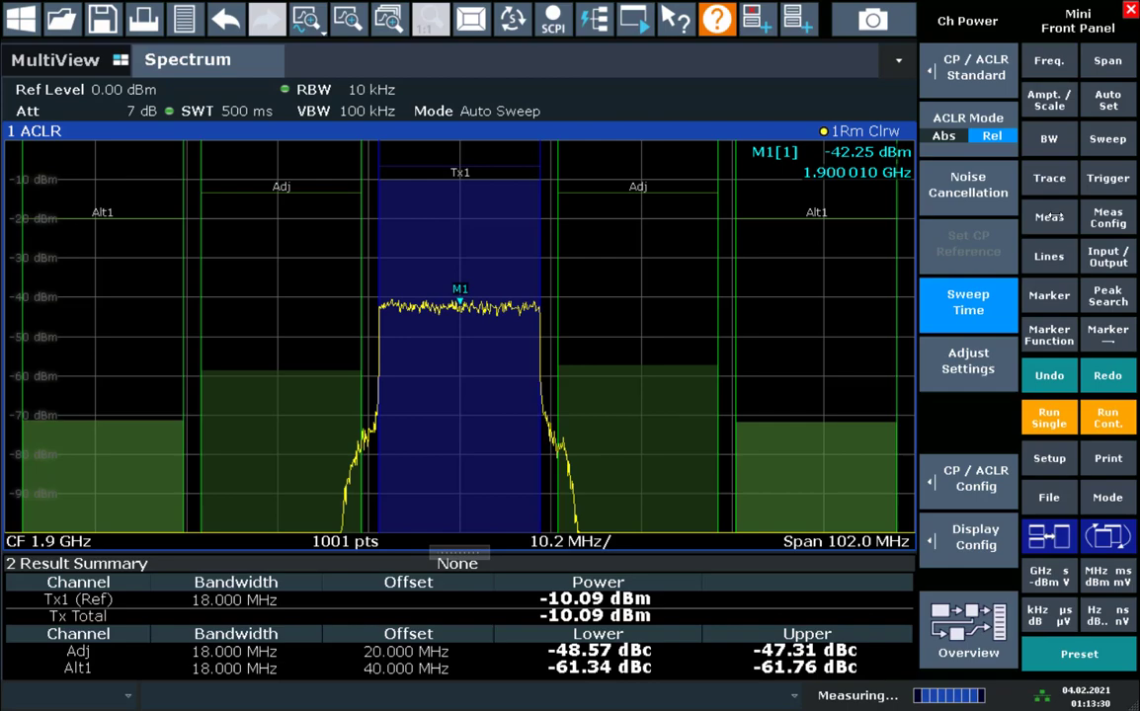
Switch to the CCDF measurement with a 20 MHz analysis bandwidth.
{"action": "key", "text": "F6"}
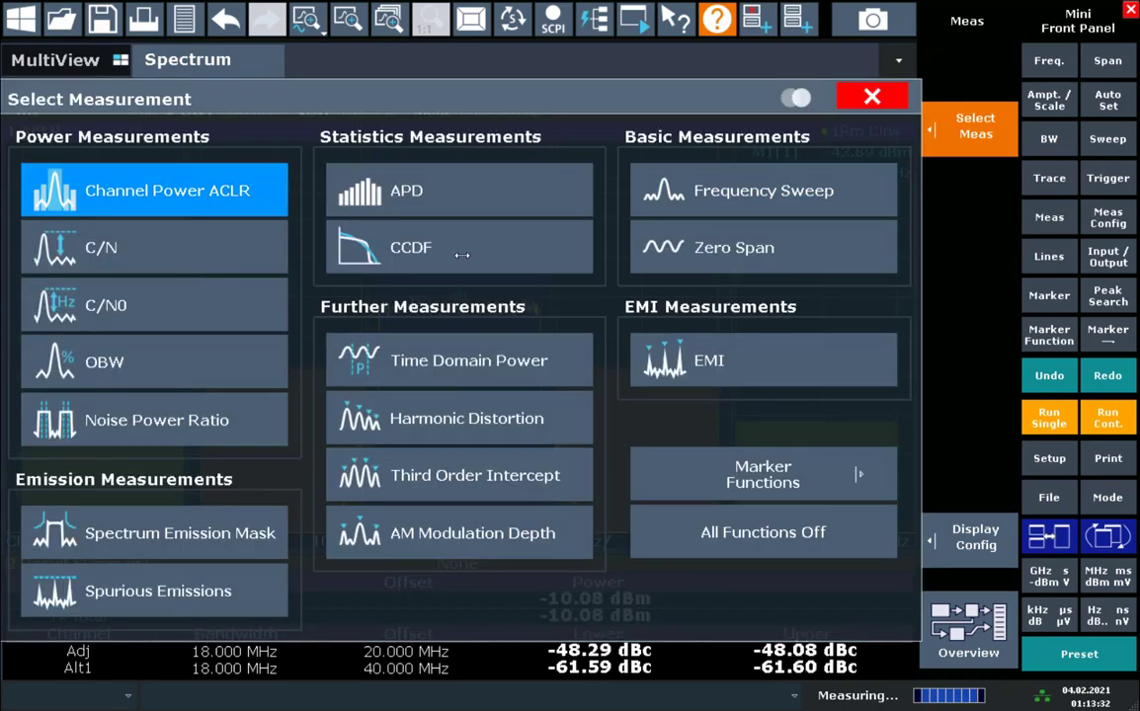
{"action": "left_click", "coordinate": [461, 252]}
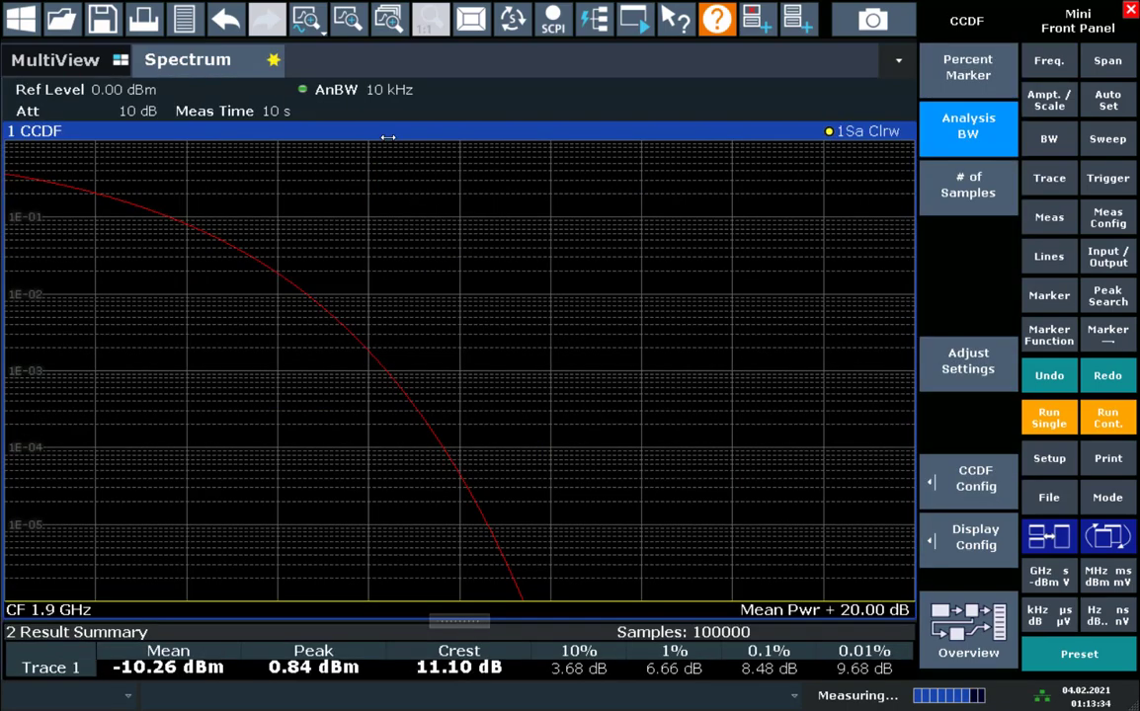
{"action": "key", "text": "Return"}
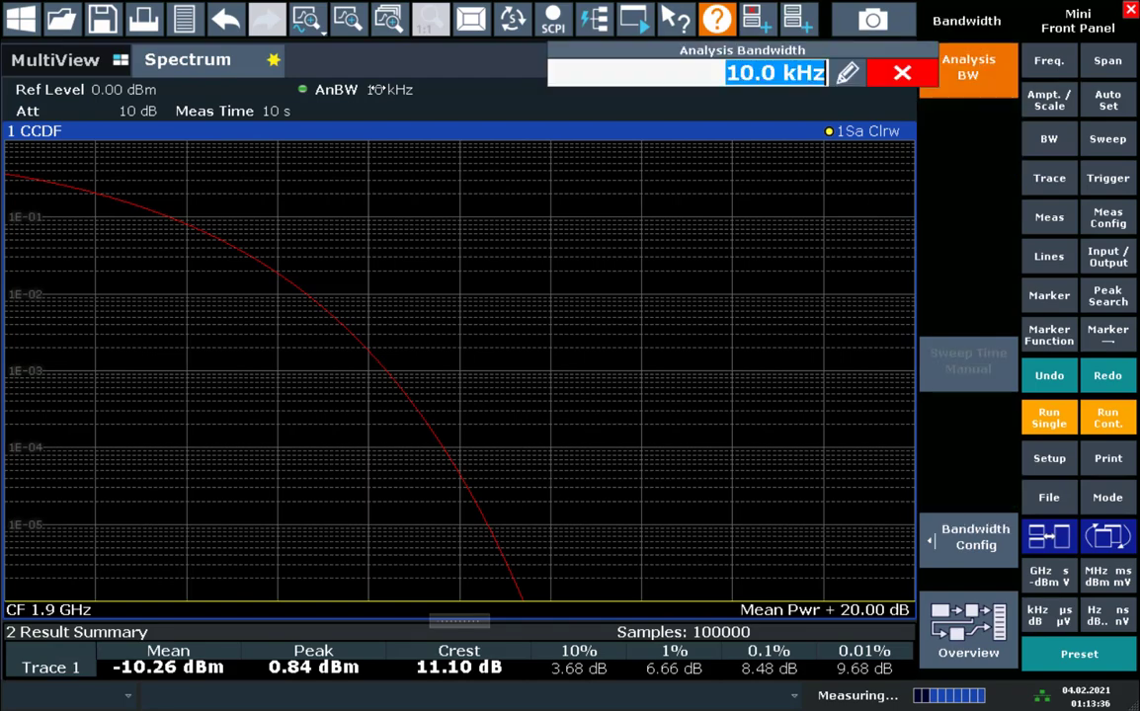
{"action": "type", "text": "20M"}
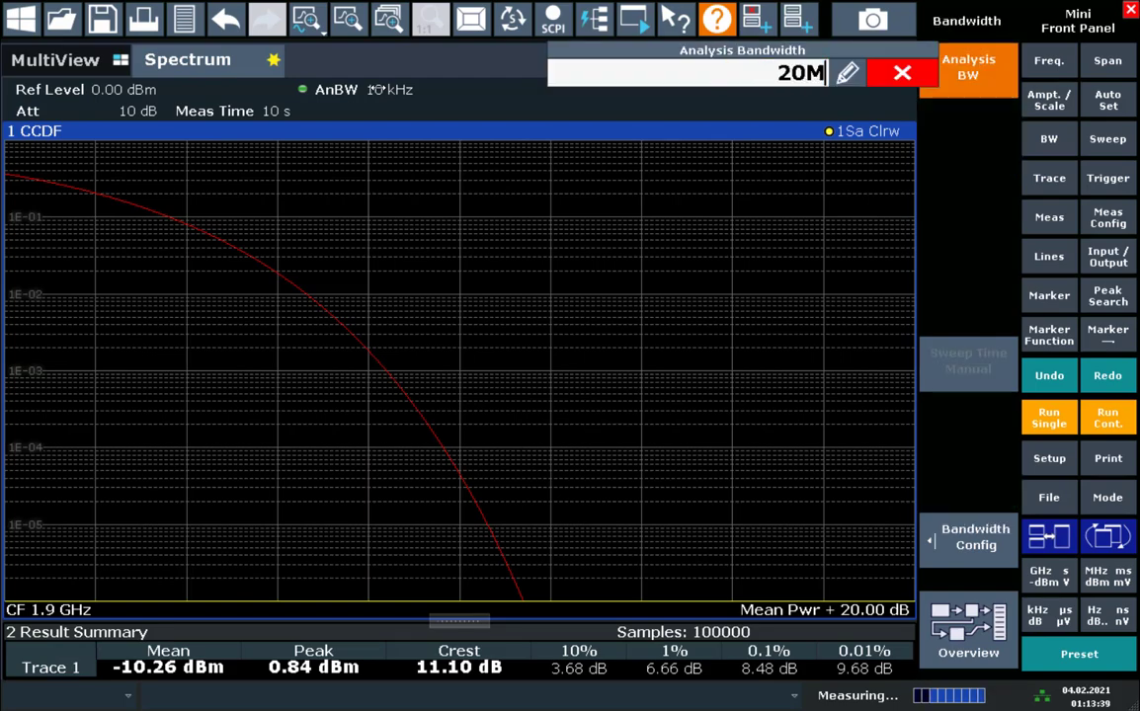
{"action": "key", "text": "Return"}
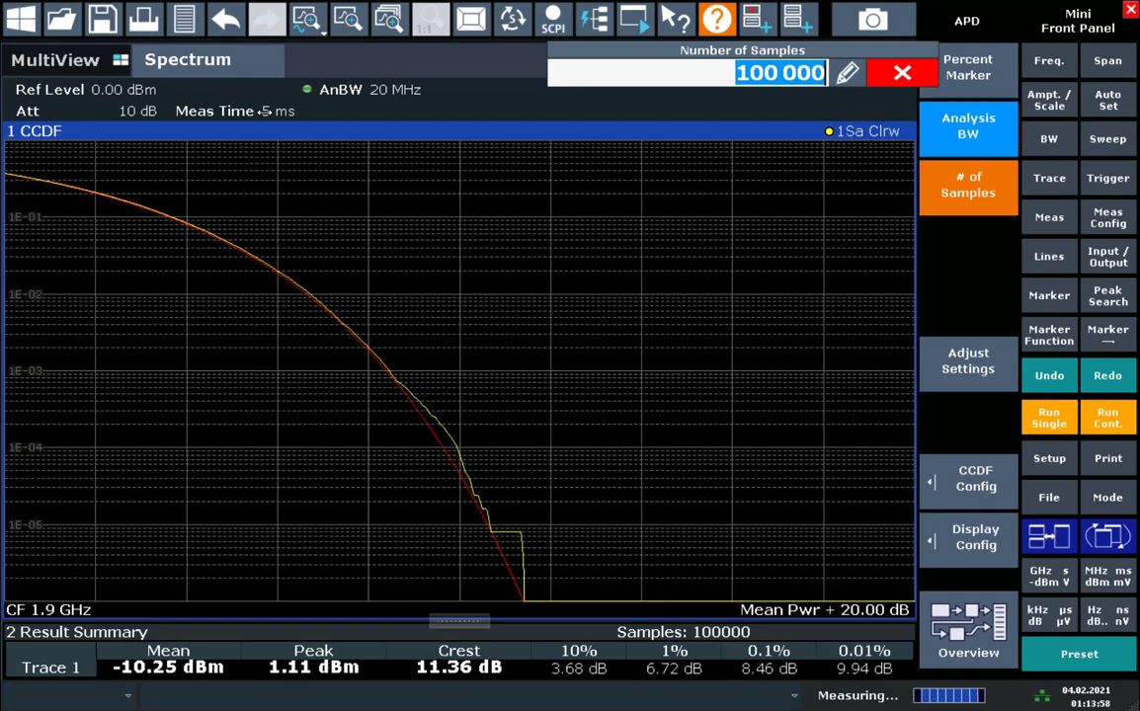
Raise the CCDF sample count to 1,000,000, giving about 11.2 dB crest factor.
{"action": "type", "text": "10000"}
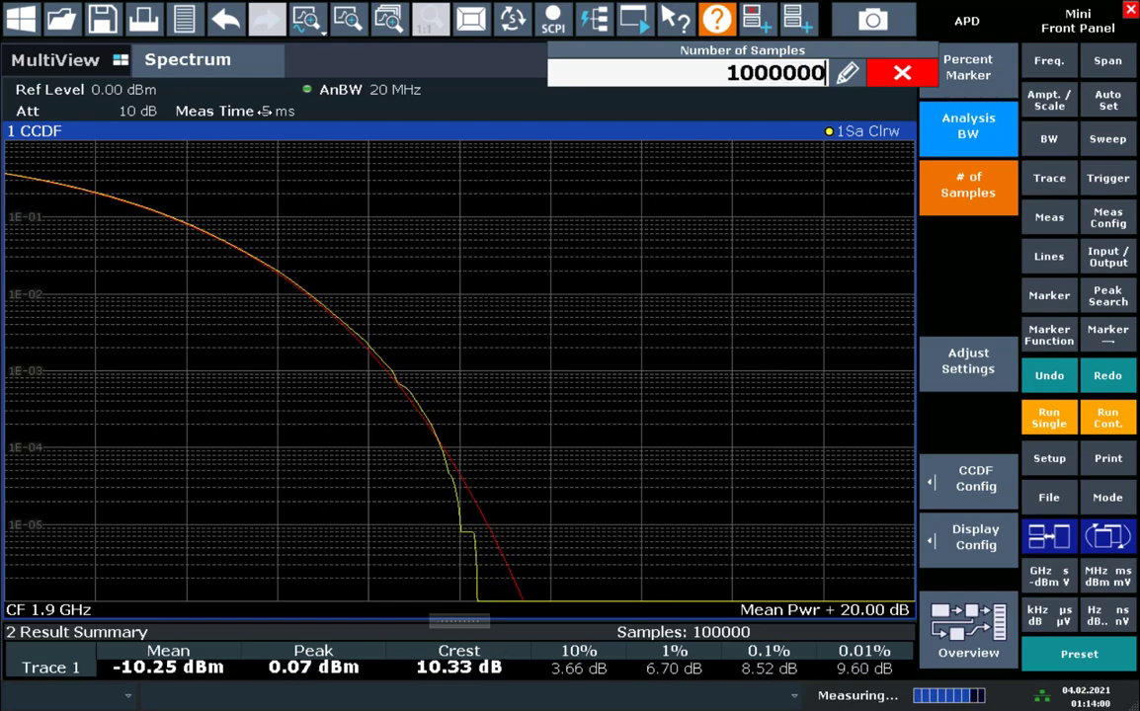
{"action": "key", "text": "Return"}
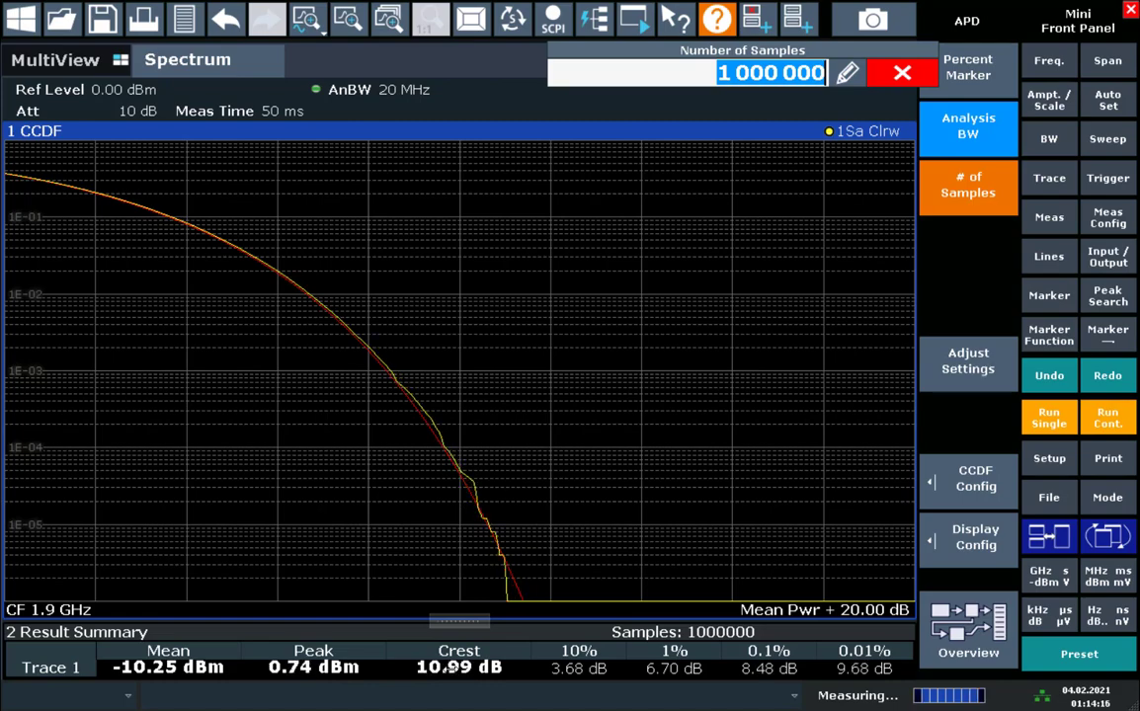
{"action": "left_click", "coordinate": [902, 72]}
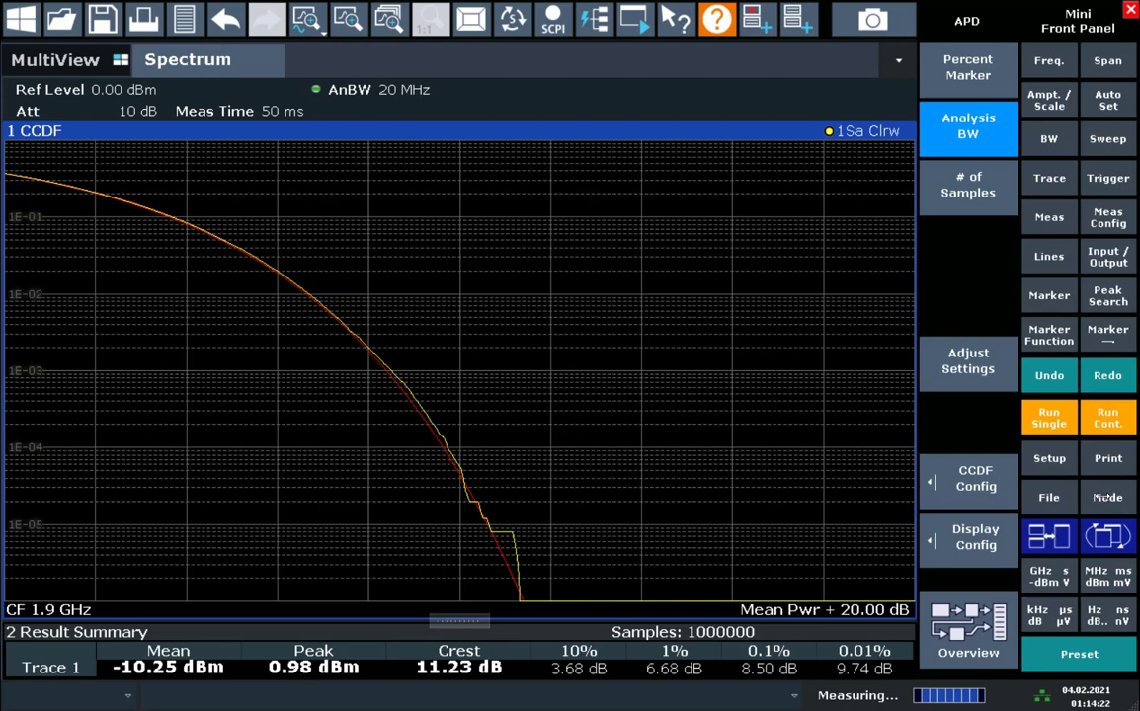
Start the LTE application and set its channel bandwidth to 20MHz (100 RB).
{"action": "left_click", "coordinate": [1106, 497]}
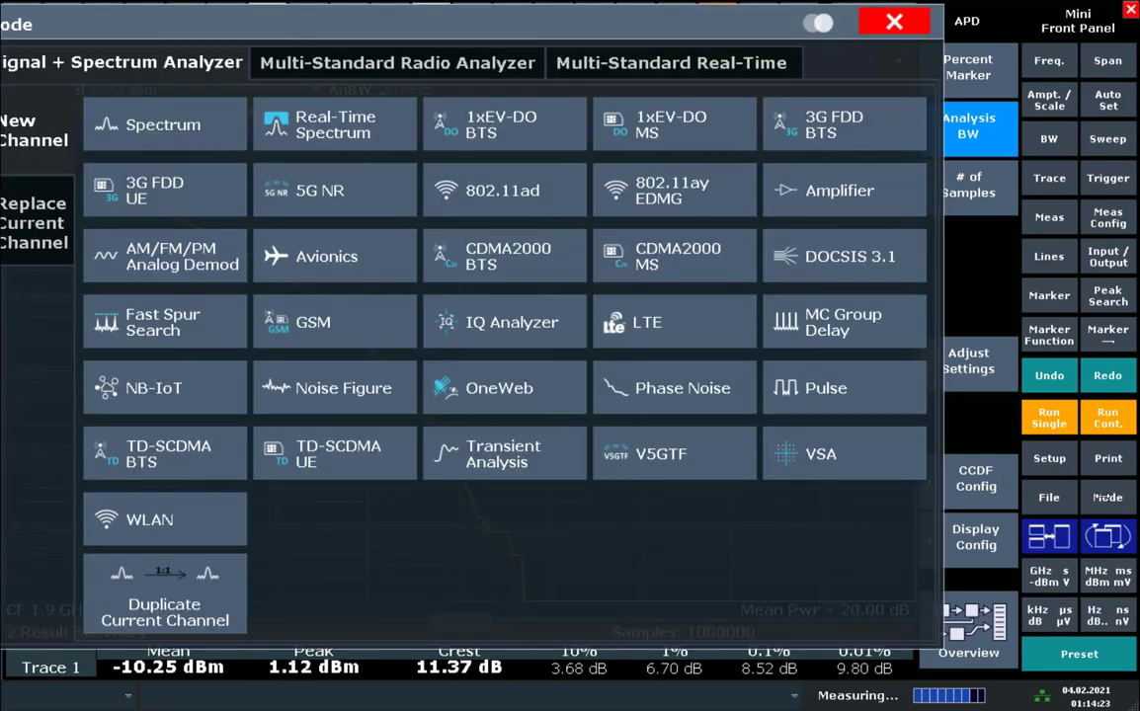
{"action": "left_click", "coordinate": [652, 322]}
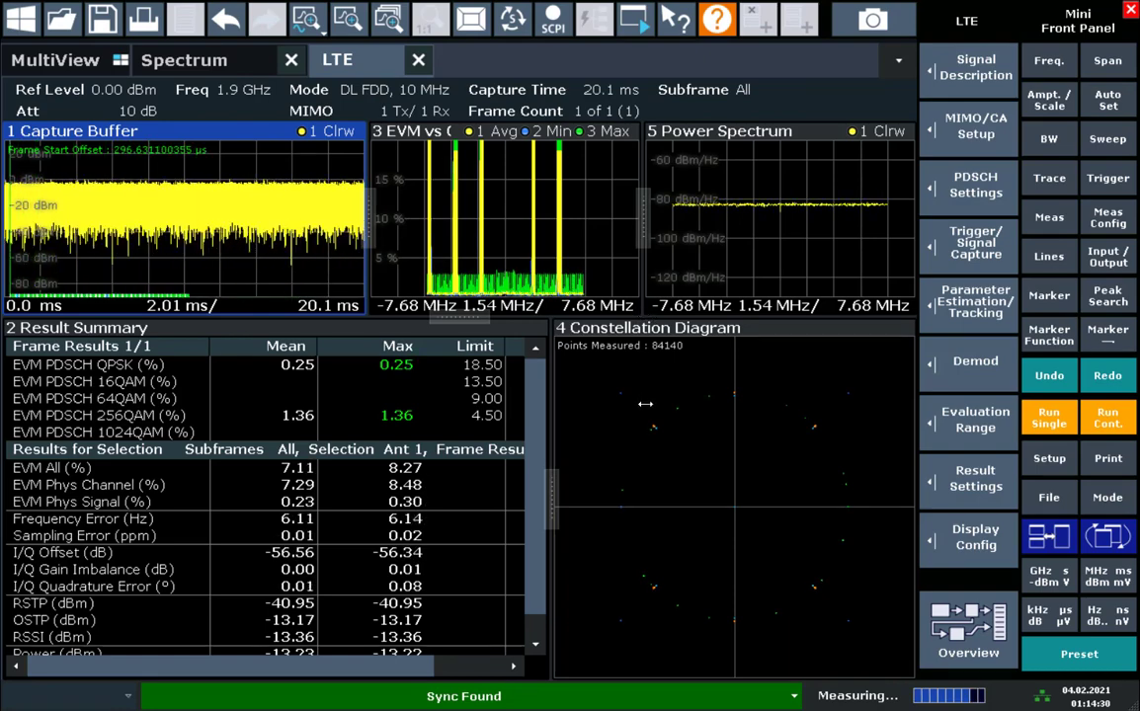
{"action": "left_click", "coordinate": [967, 65]}
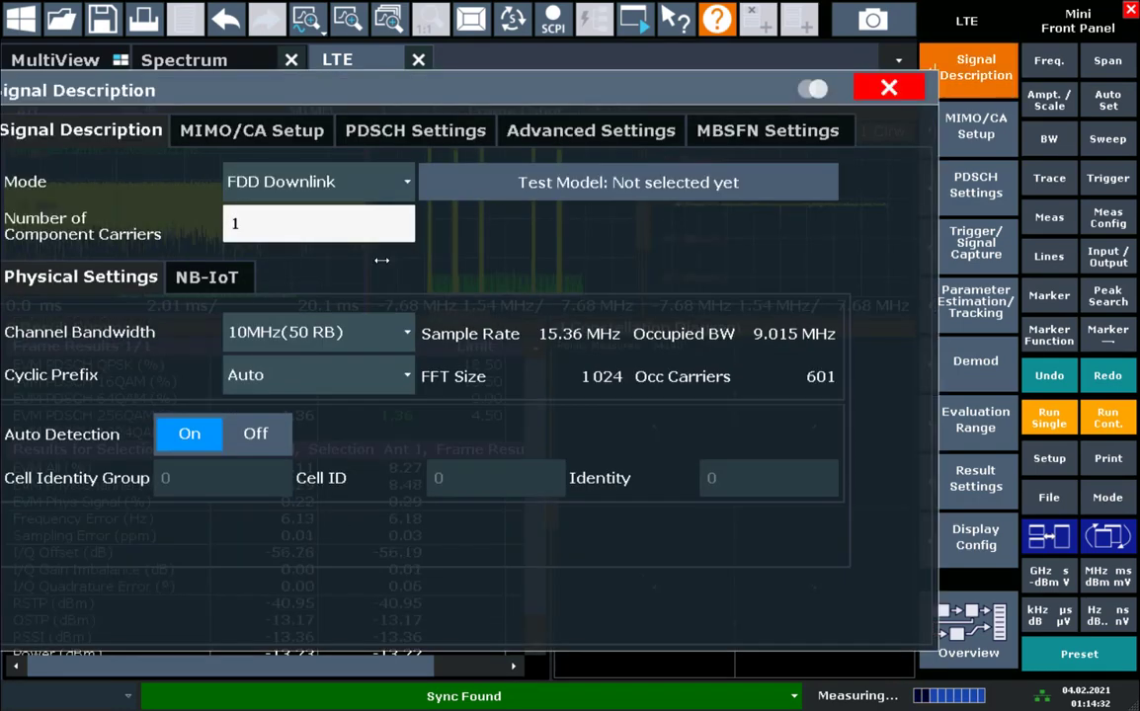
{"action": "left_click", "coordinate": [316, 332]}
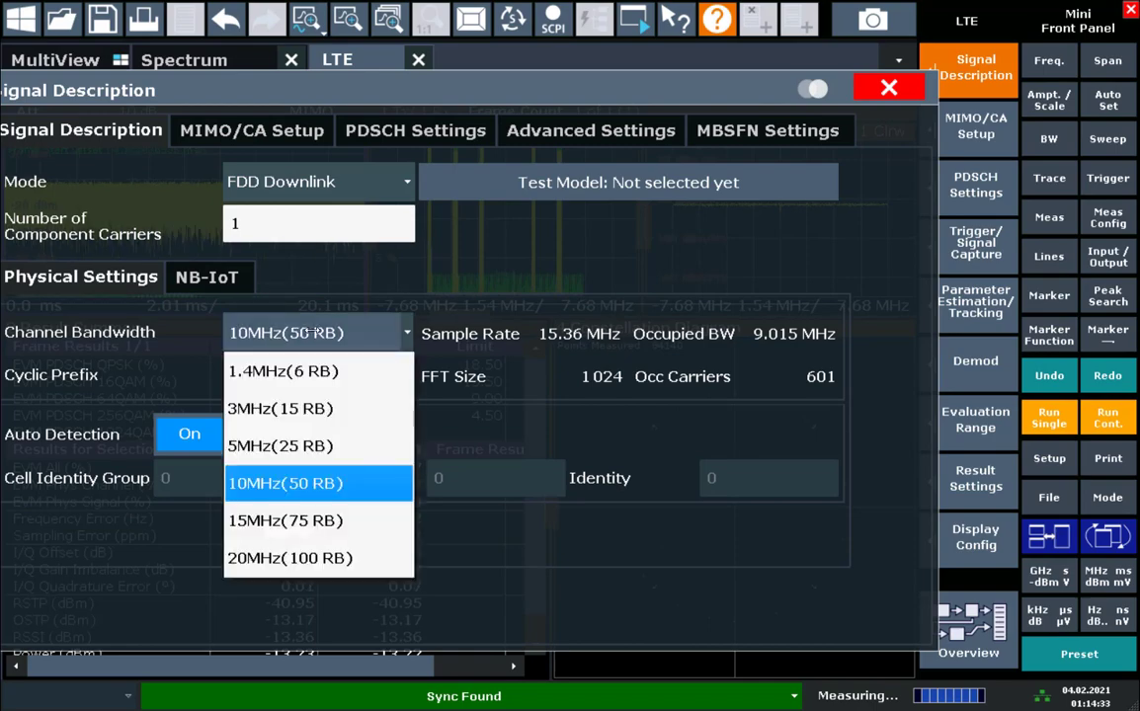
{"action": "left_click", "coordinate": [292, 558]}
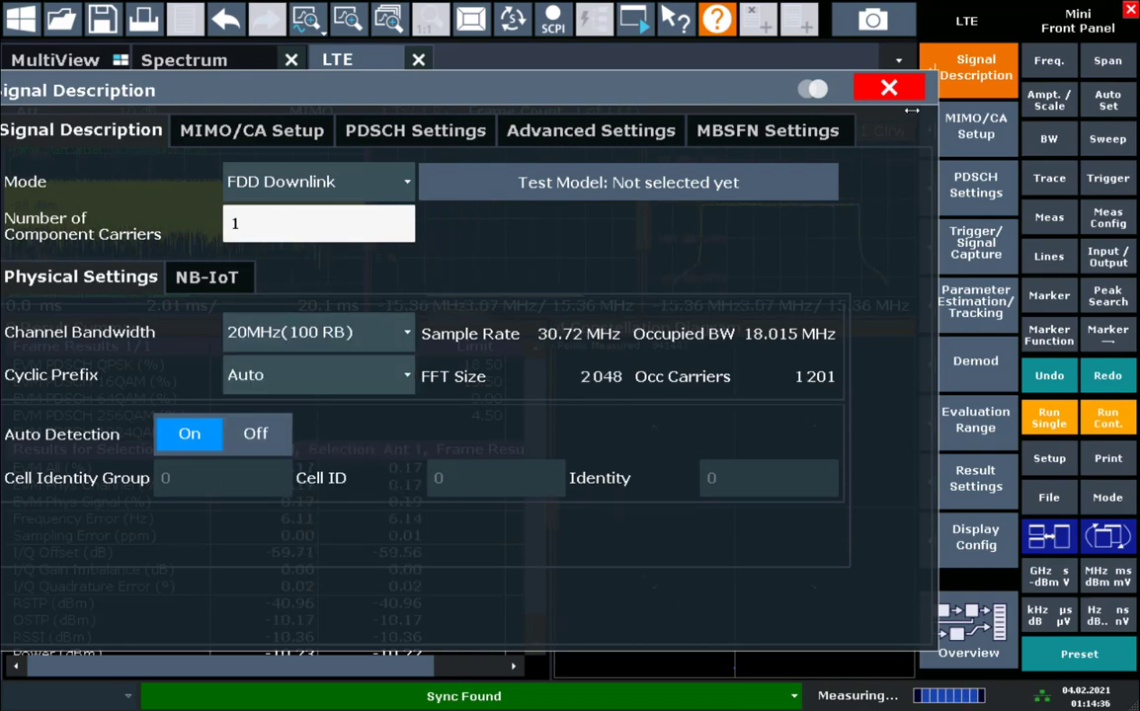
{"action": "left_click", "coordinate": [894, 87]}
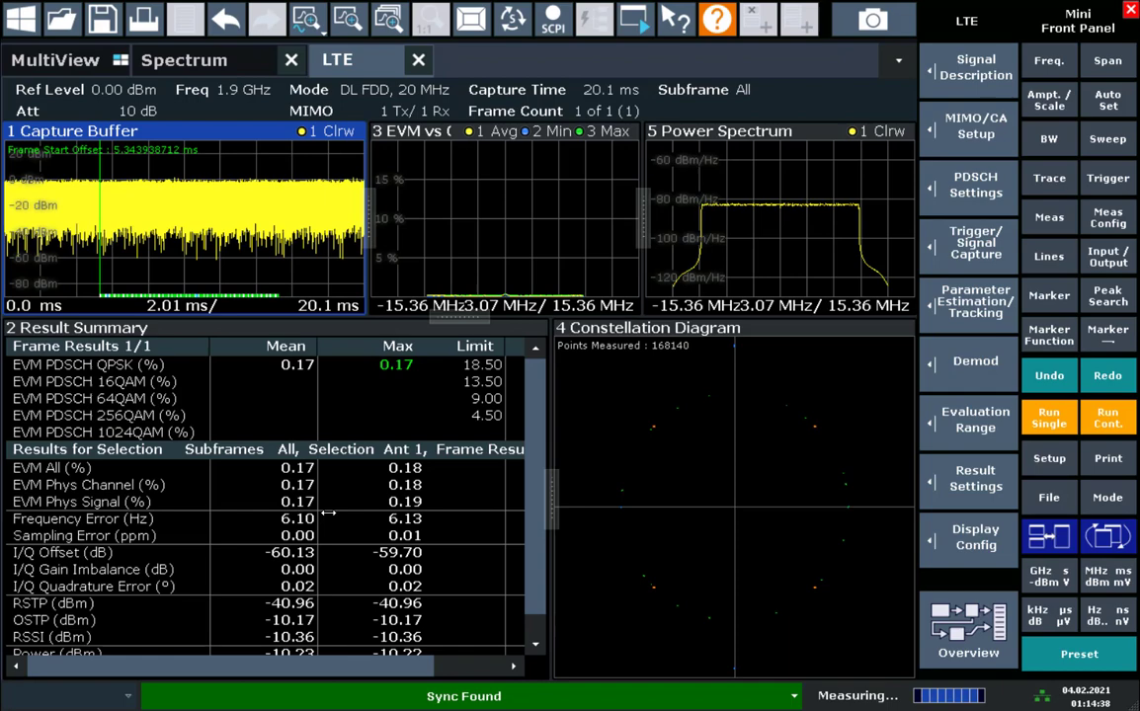
Maximize the Result Summary to view Crest Factor, then switch the LTE measurement to Channel Power ACLR.
{"action": "double_click", "coordinate": [296, 534]}
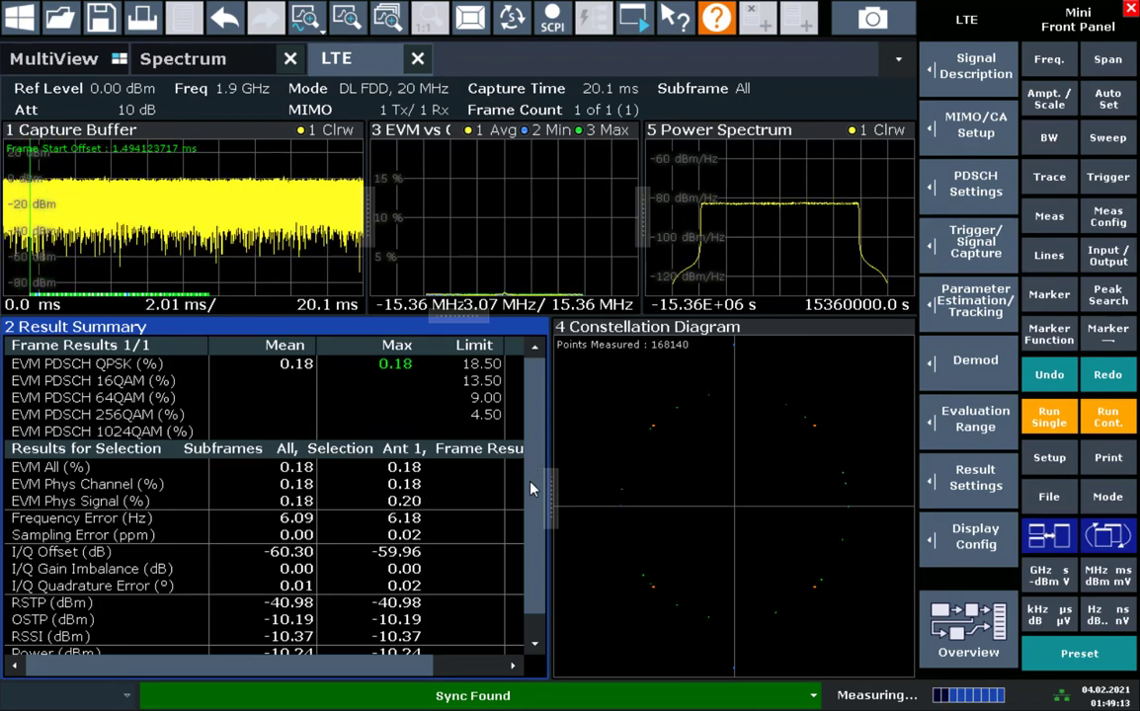
{"action": "scroll", "coordinate": [477, 473], "scroll_direction": "down", "scroll_amount": 1}
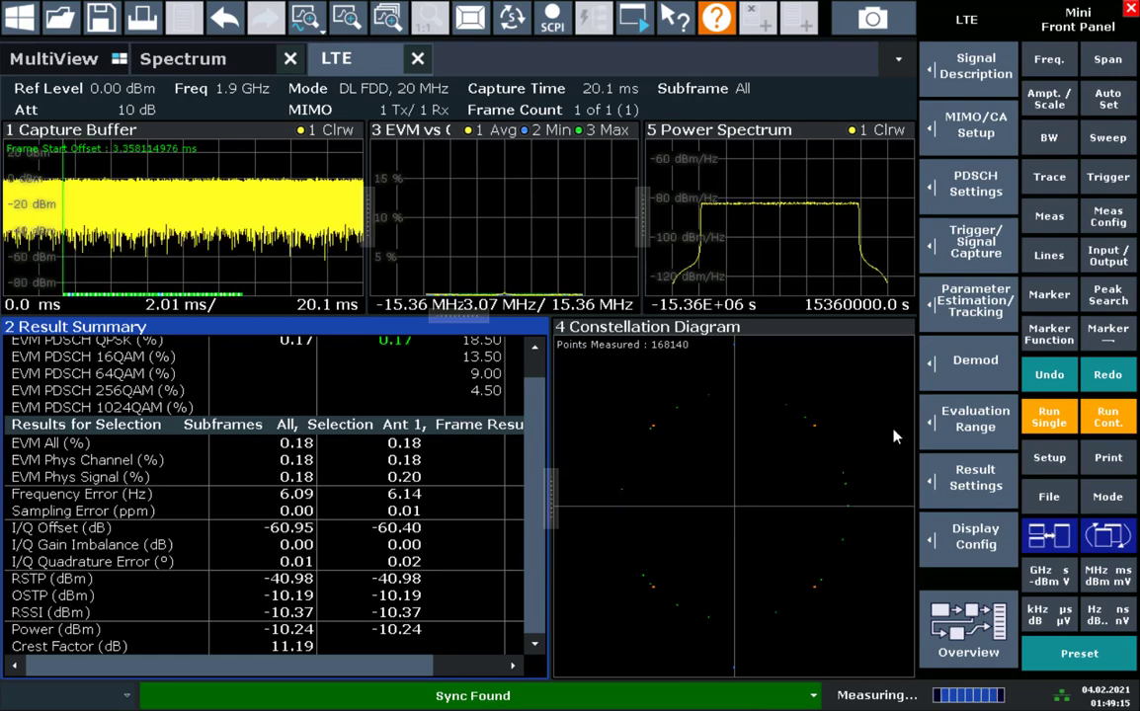
{"action": "left_click", "coordinate": [1055, 223]}
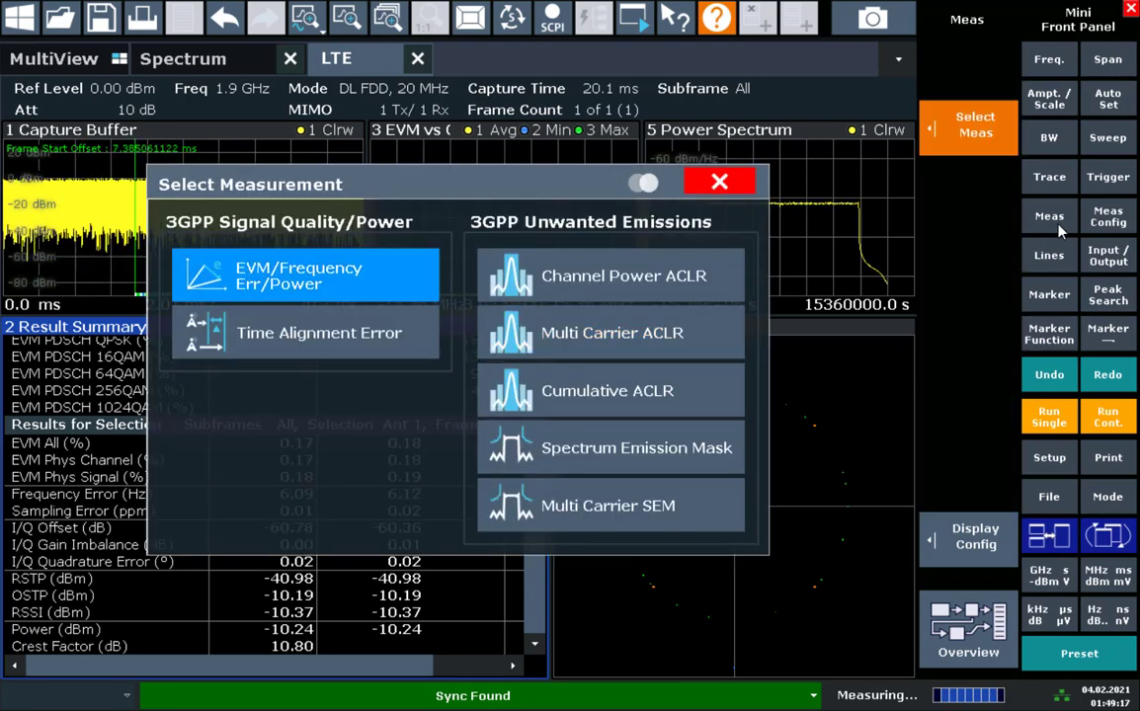
{"action": "left_click", "coordinate": [652, 278]}
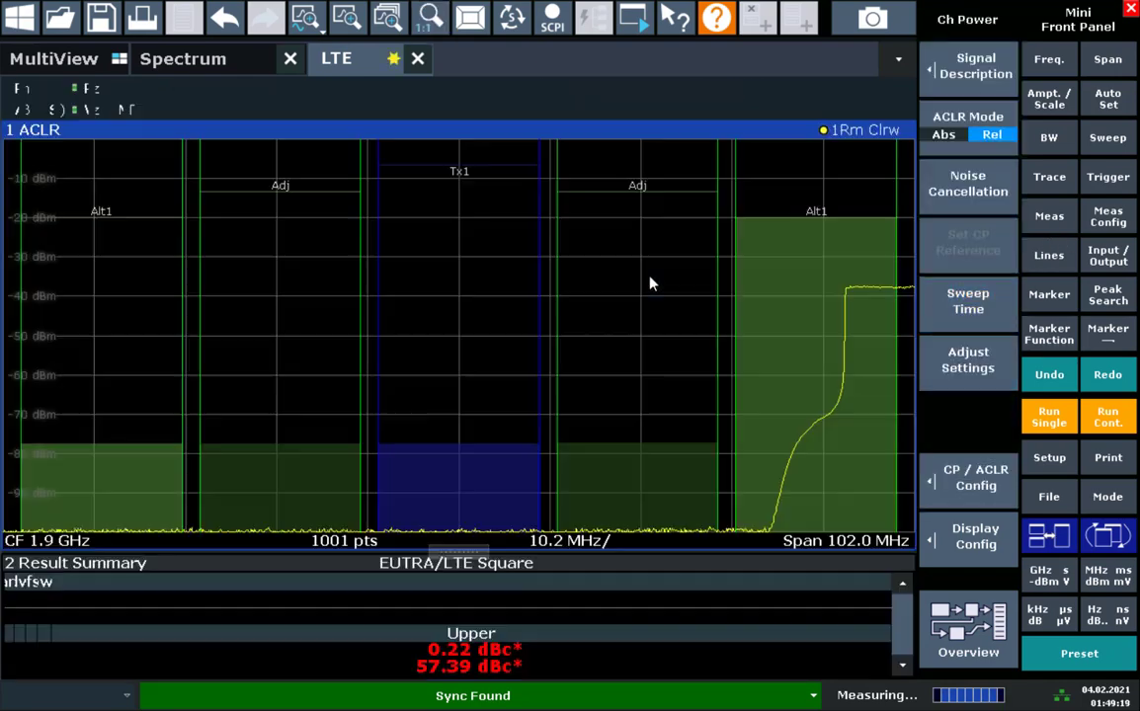